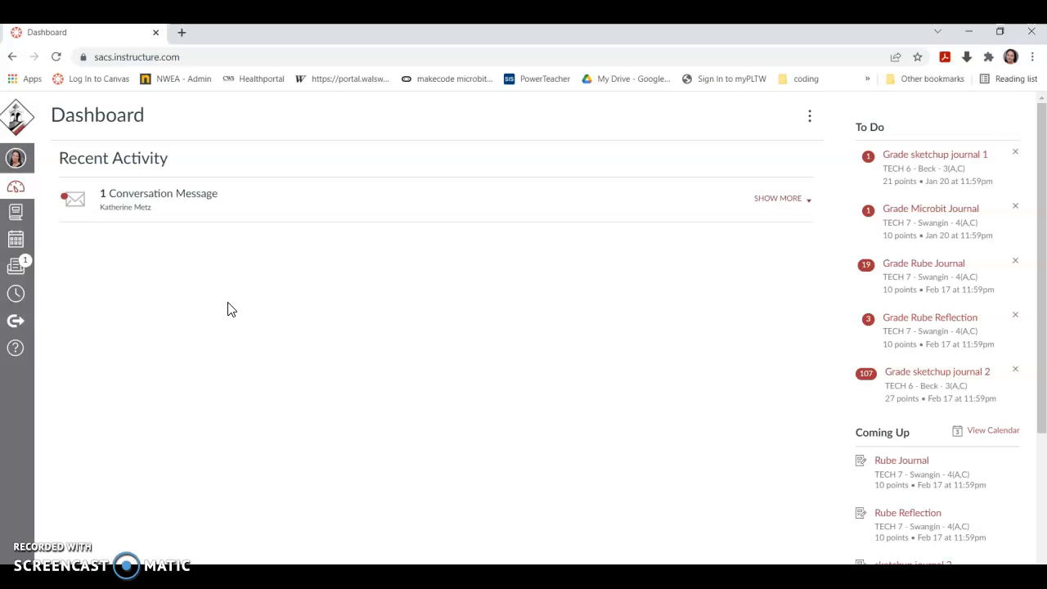
# Open the remove.bg website in a new browser tab.
pyautogui.click(181, 33)
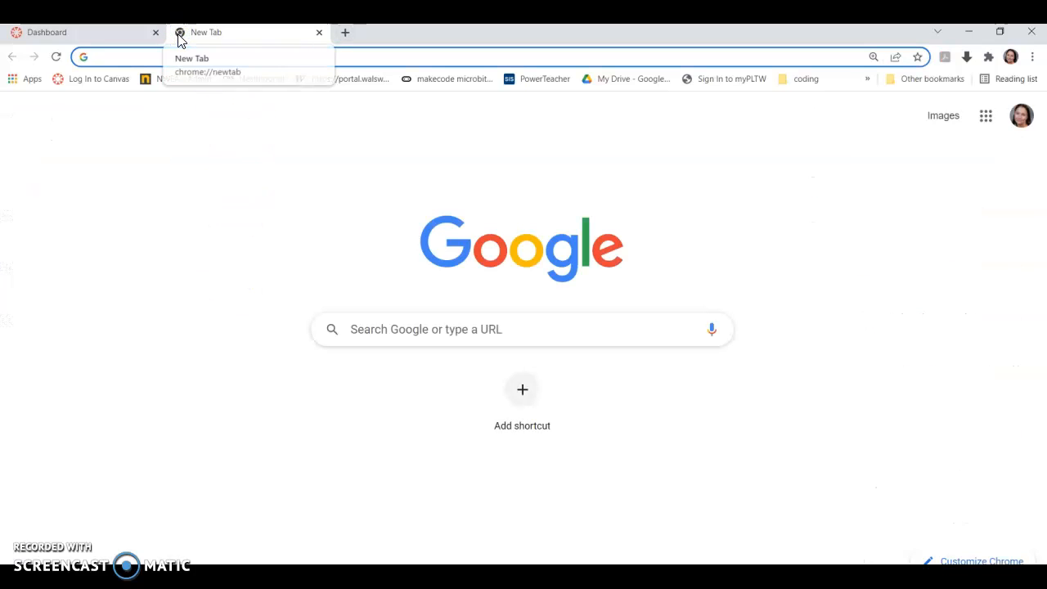
pyautogui.write('remove.bg')
pyautogui.press('Return')
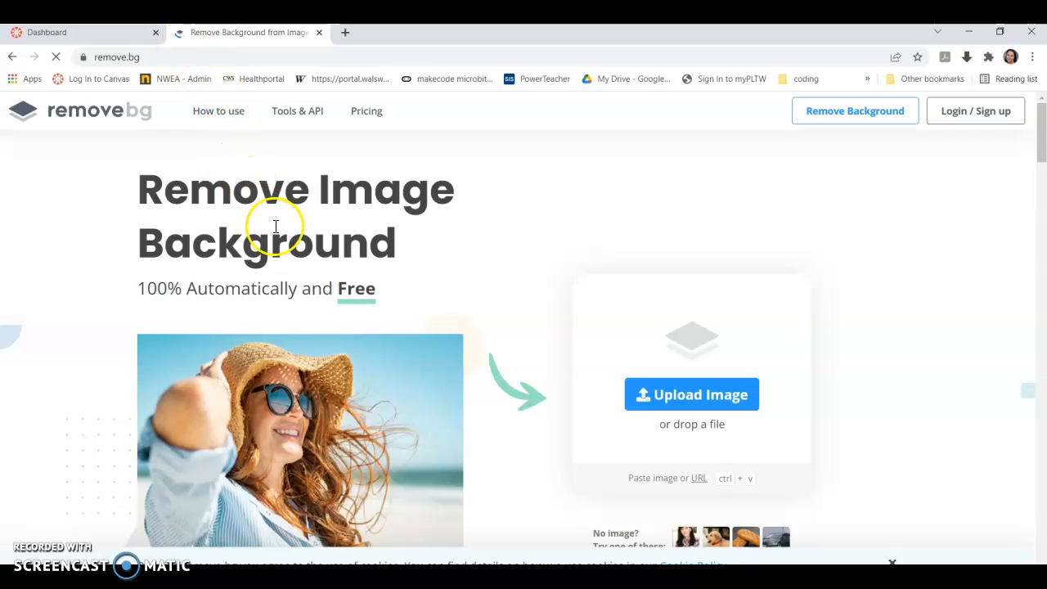
# Upload the signature PNG from the Downloads folder to have its background removed.
pyautogui.click(672, 399)
pyautogui.click(561, 442)
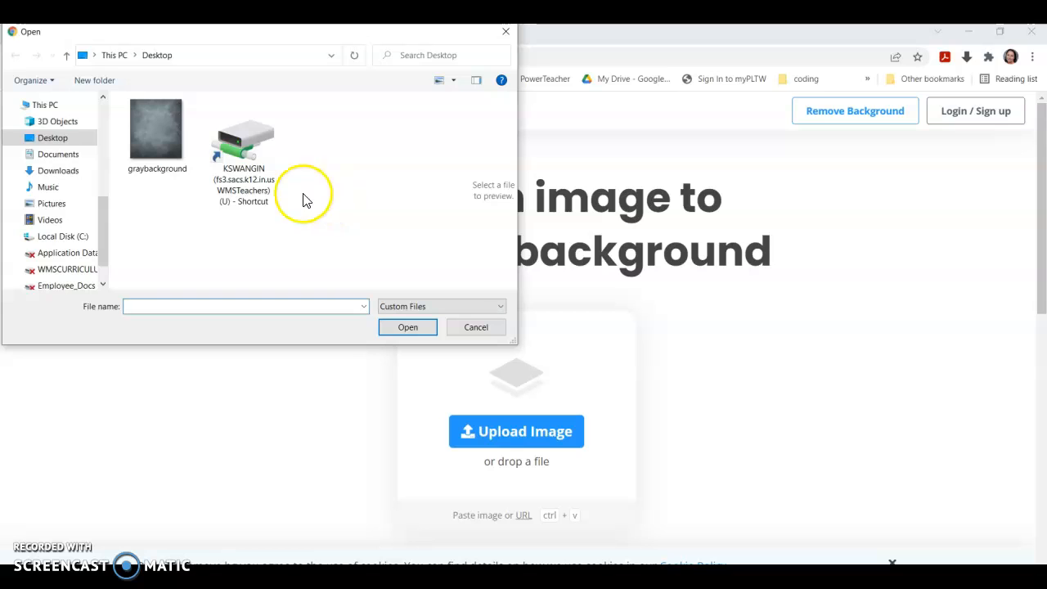
pyautogui.click(59, 172)
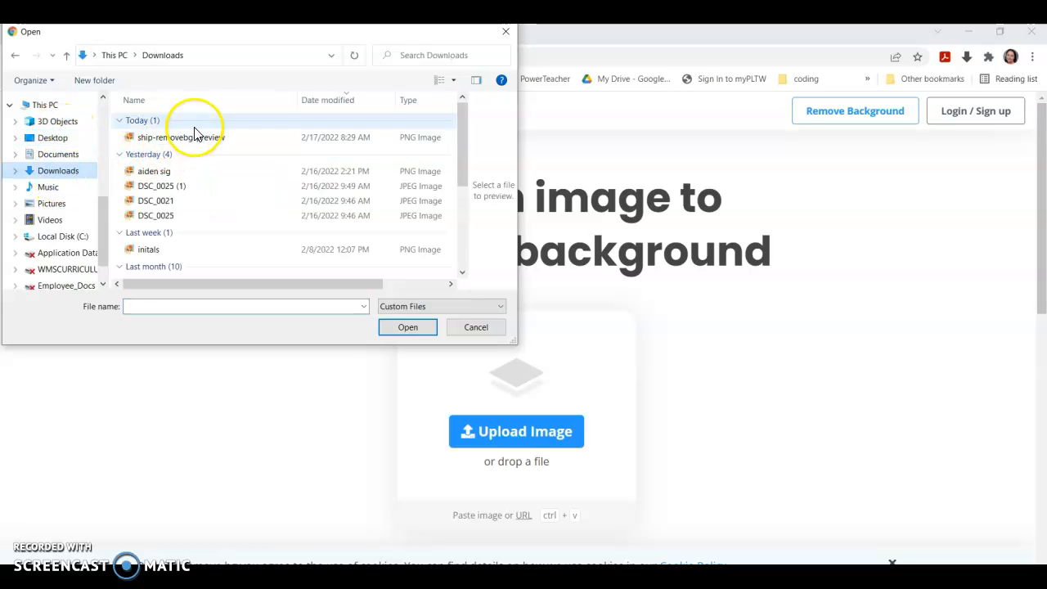
pyautogui.click(159, 178)
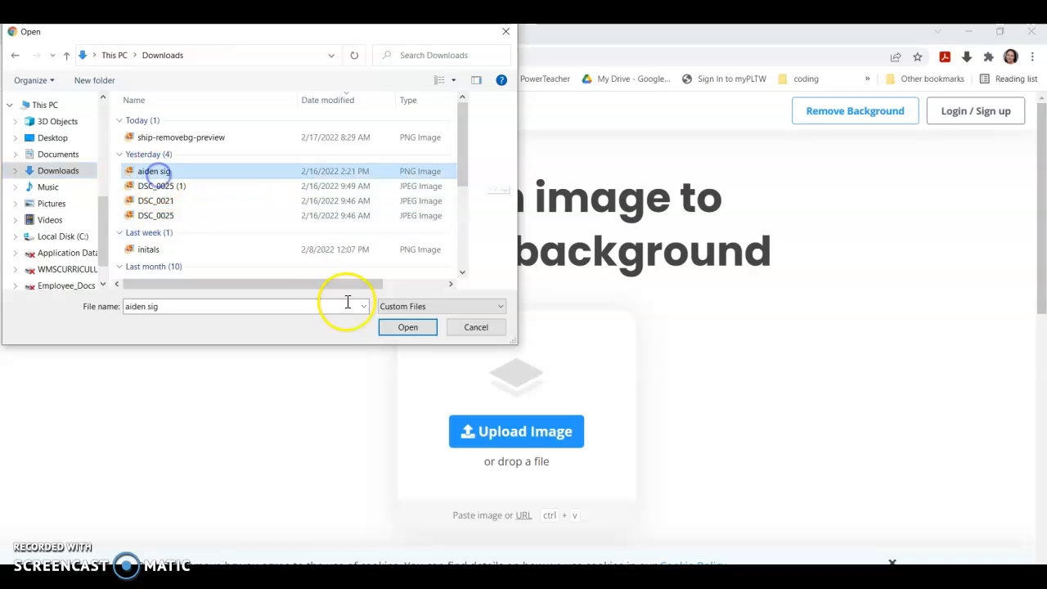
pyautogui.click(393, 325)
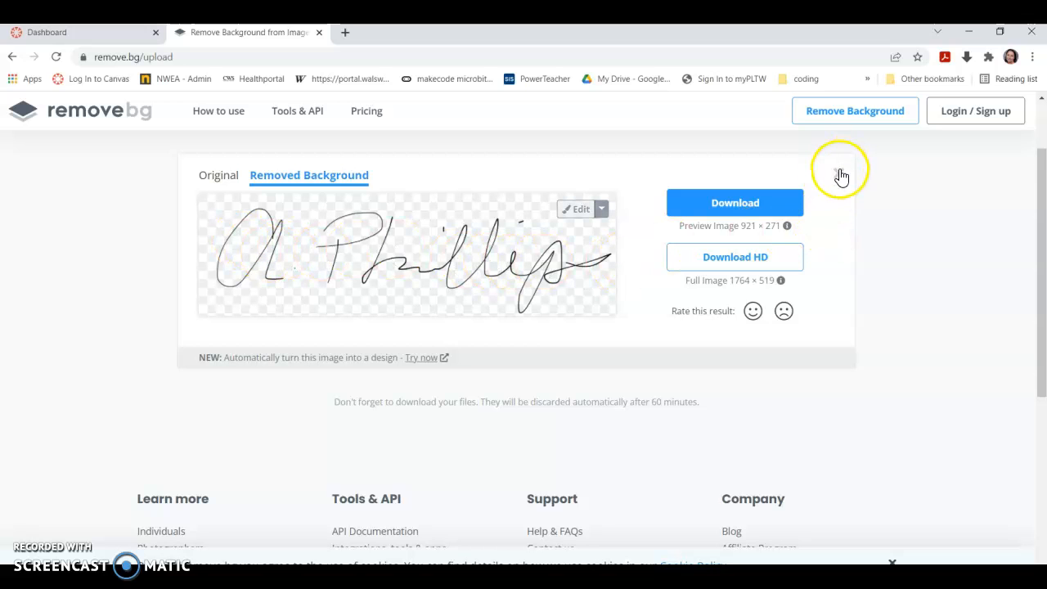
# Download the preview-size signature cutout and check the saved file in its folder.
pyautogui.click(735, 209)
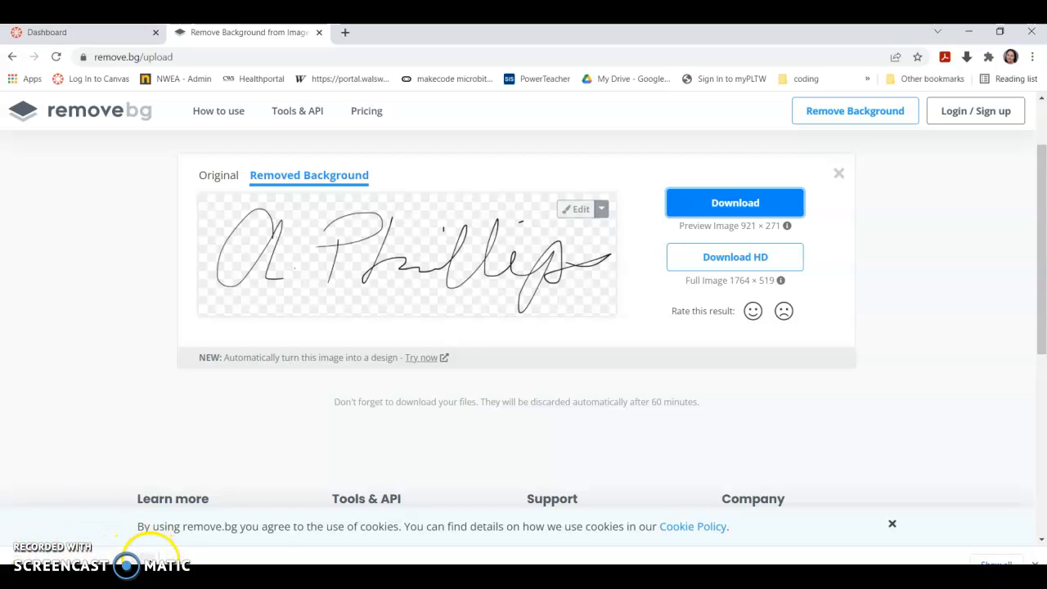
pyautogui.rightClick(147, 556)
pyautogui.click(188, 518)
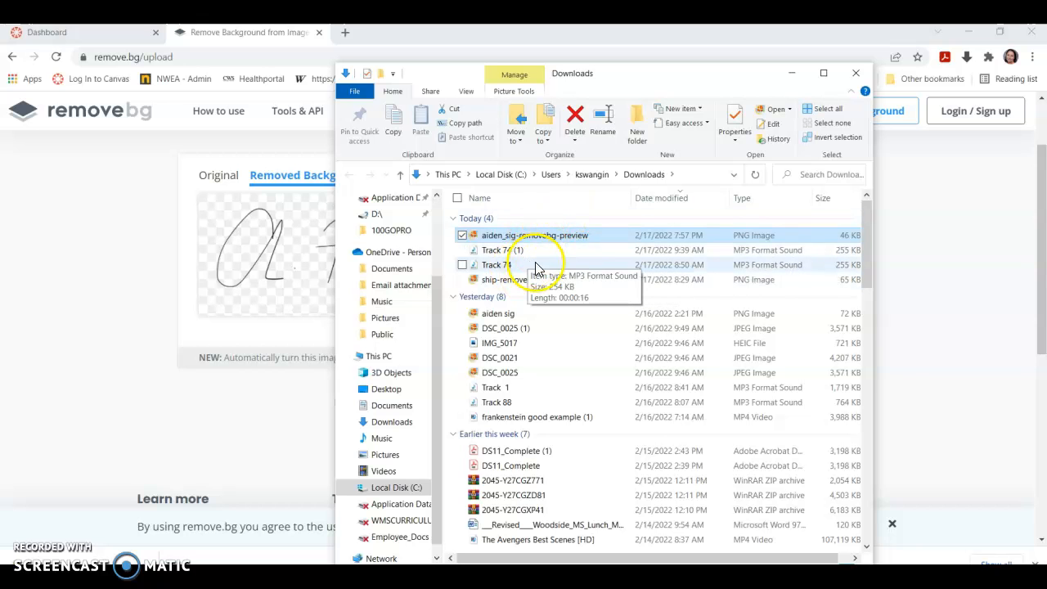
pyautogui.click(855, 76)
# Discard the signature result and upload IMG_7406 (1) from the Downloads folder for background removal.
pyautogui.click(843, 174)
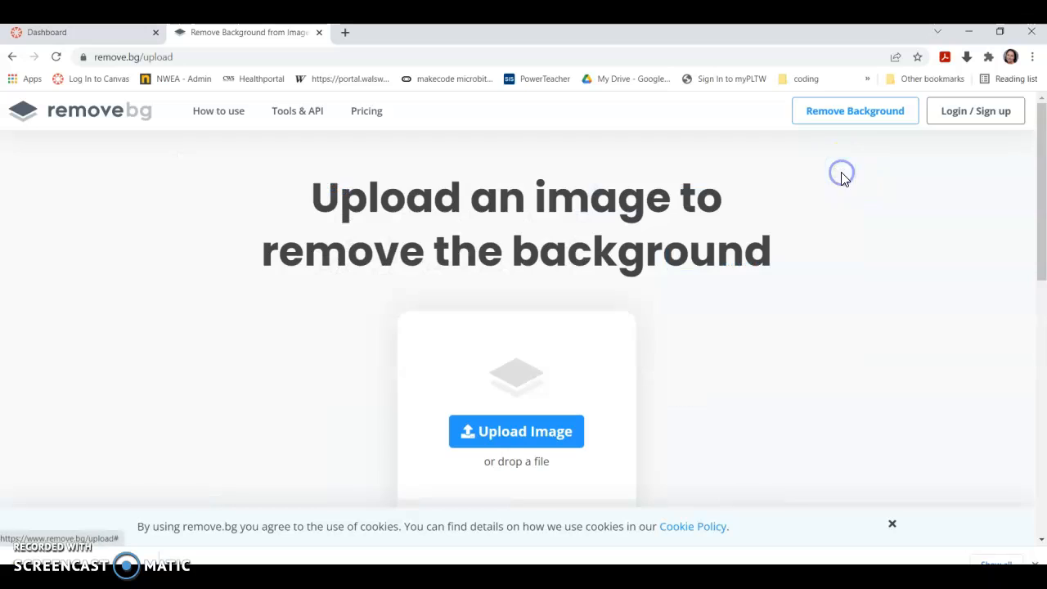
pyautogui.click(513, 446)
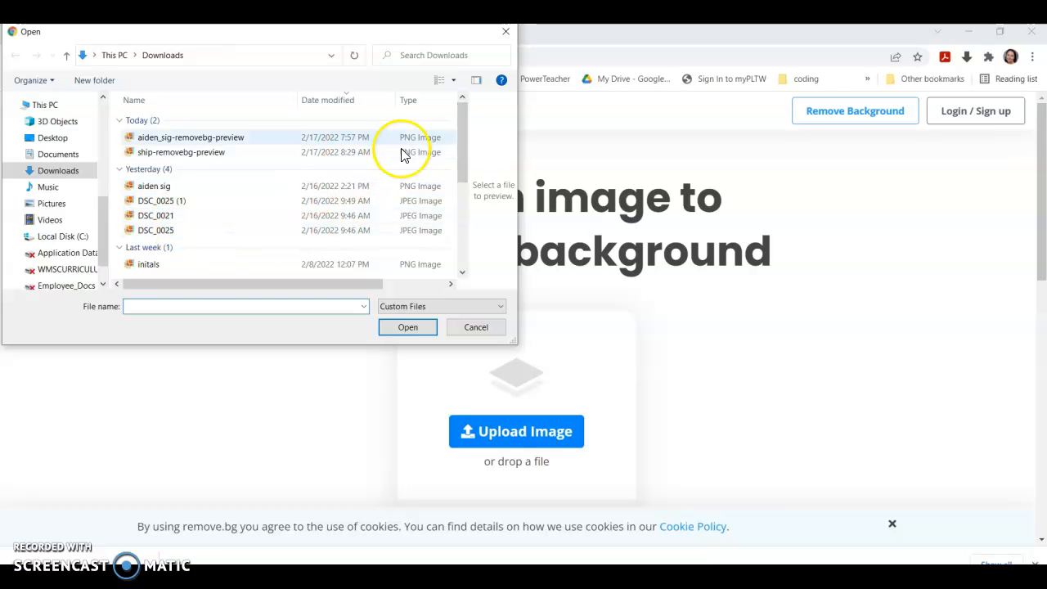
pyautogui.moveTo(460, 135); pyautogui.dragTo(461, 211)
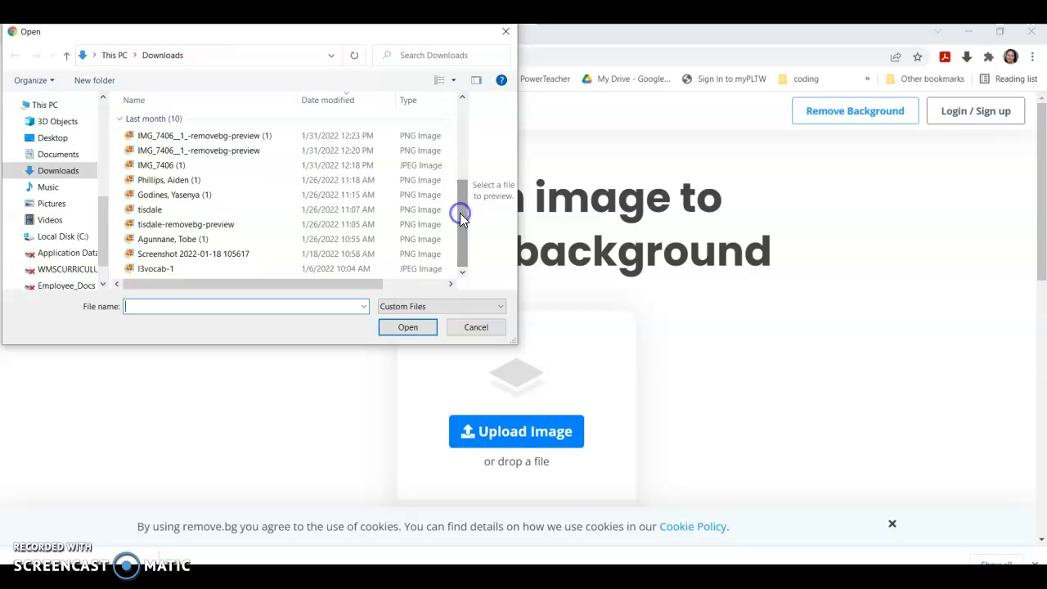
pyautogui.click(159, 212)
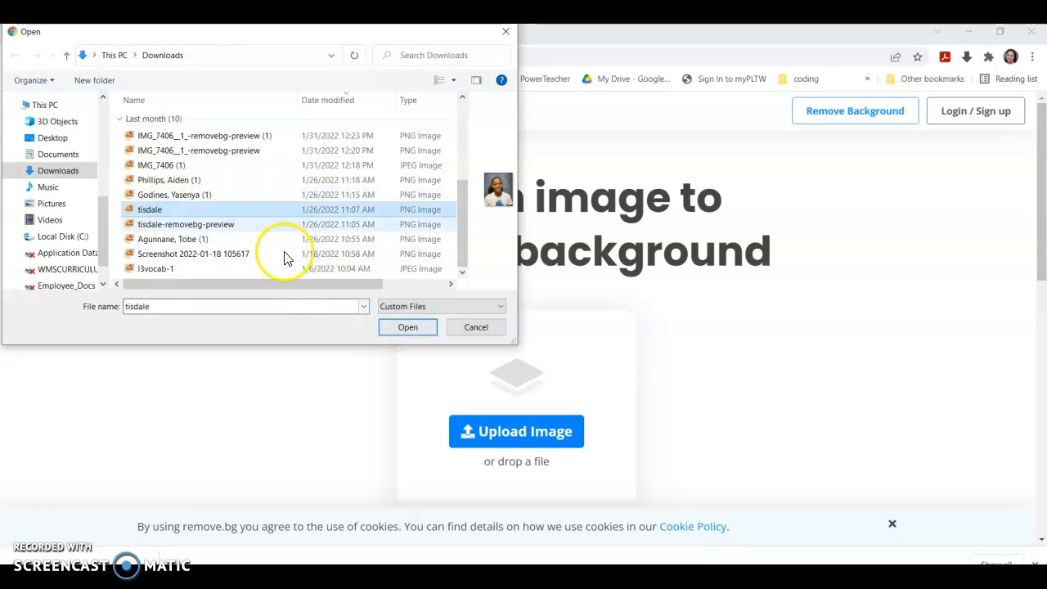
pyautogui.click(180, 166)
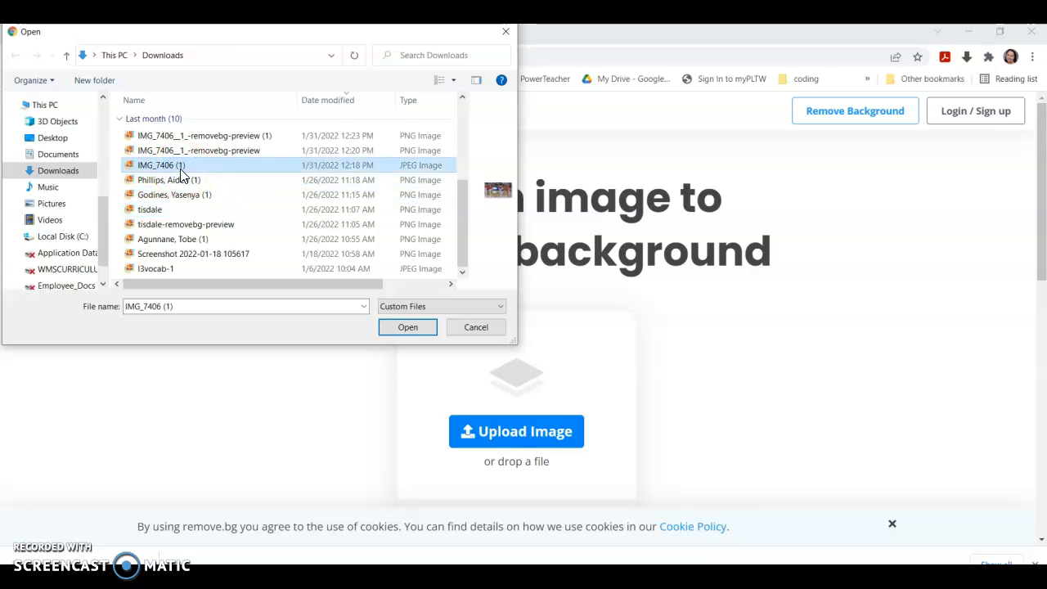
pyautogui.click(407, 327)
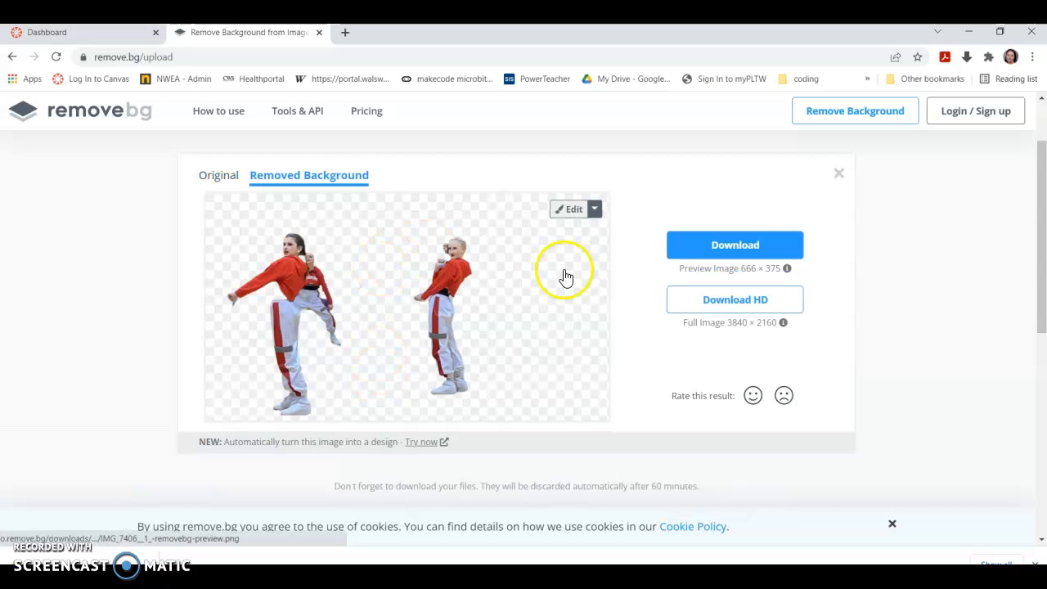
# Compare the cutout with the original photo, then erase the dancers on the left using a larger eraser brush.
pyautogui.click(222, 187)
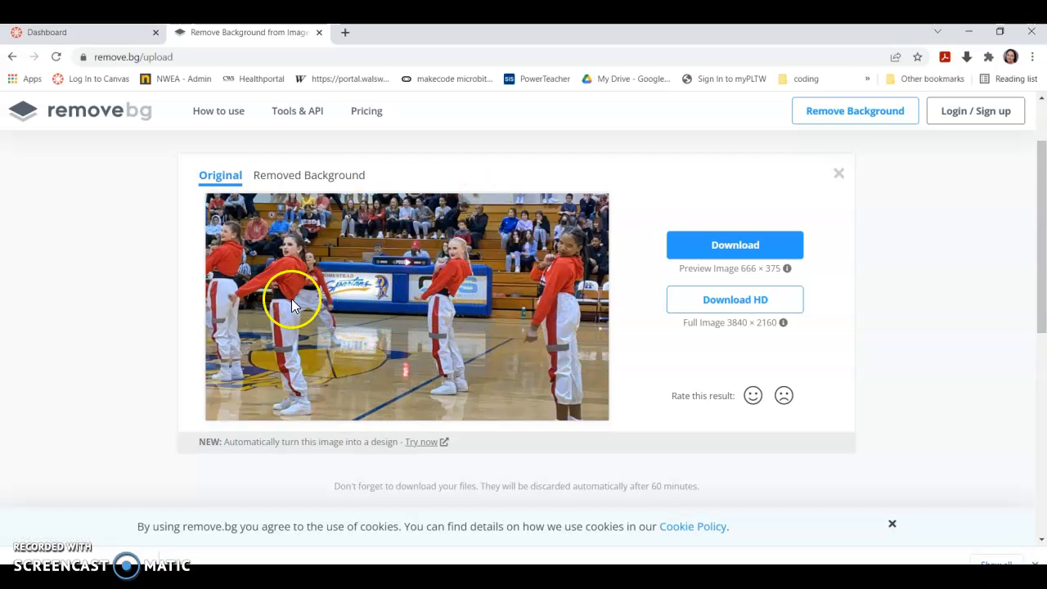
pyautogui.click(306, 180)
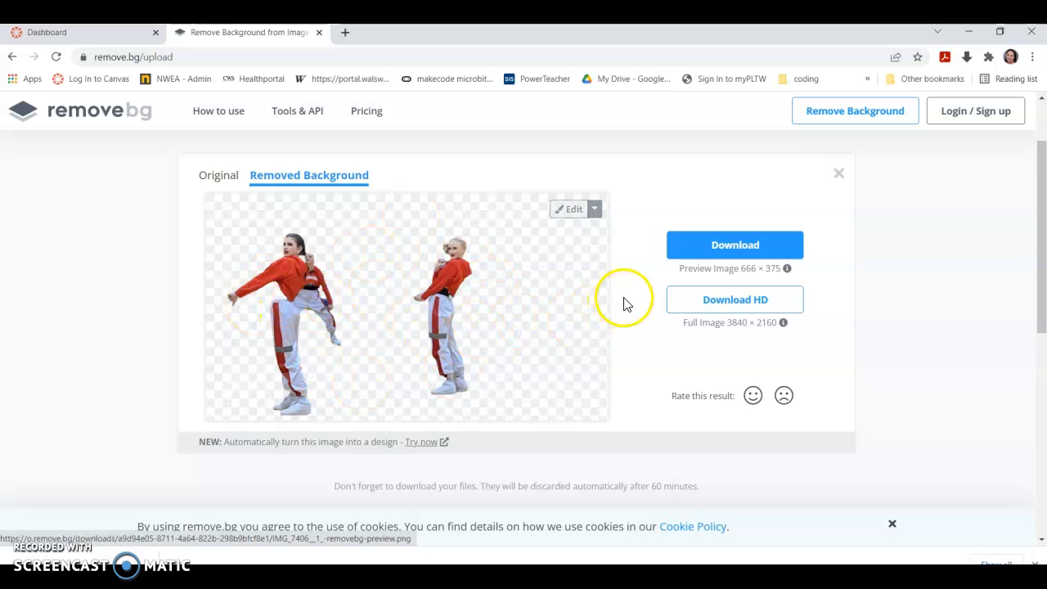
pyautogui.click(574, 211)
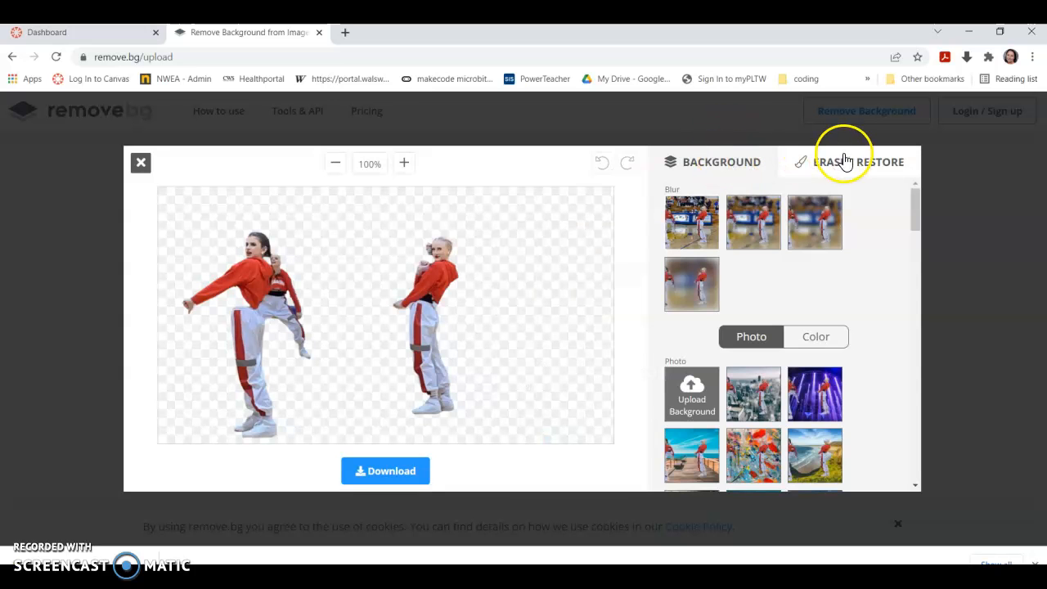
pyautogui.click(844, 159)
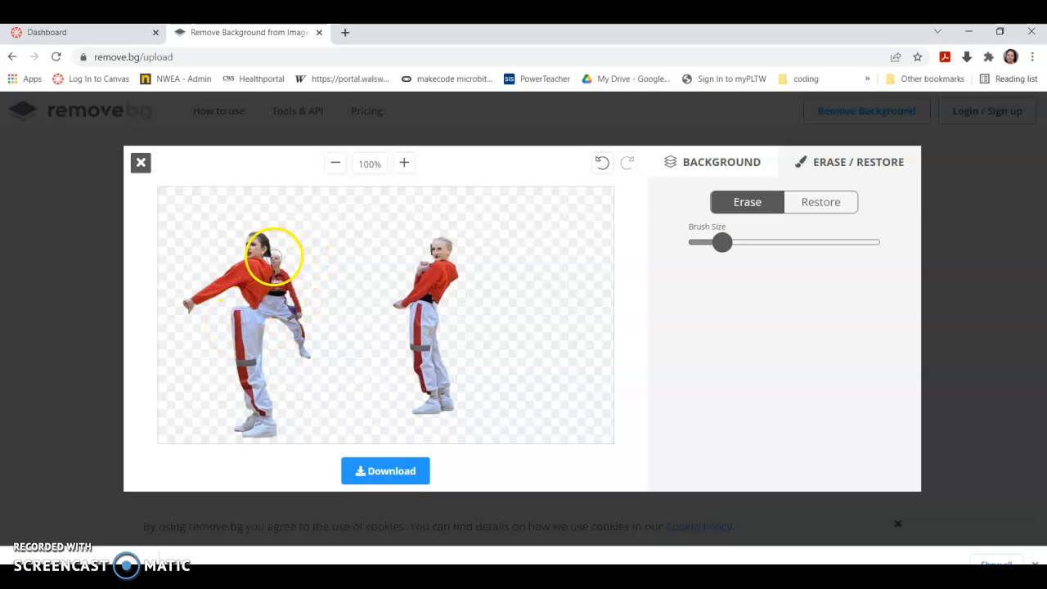
pyautogui.click(784, 242)
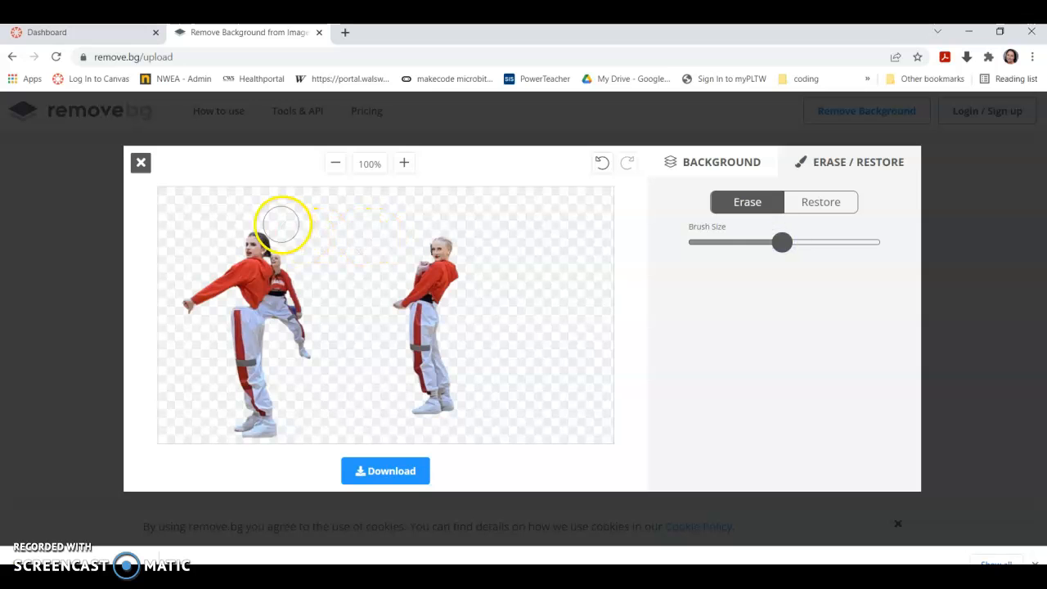
pyautogui.moveTo(272, 221)
pyautogui.mouseDown()
pyautogui.moveTo(280, 357)
pyautogui.moveTo(319, 338)
pyautogui.moveTo(276, 381)
pyautogui.moveTo(261, 446)
pyautogui.moveTo(233, 389)
pyautogui.moveTo(263, 295)
pyautogui.moveTo(285, 431)
pyautogui.moveTo(253, 228)
pyautogui.moveTo(268, 416)
pyautogui.mouseUp()
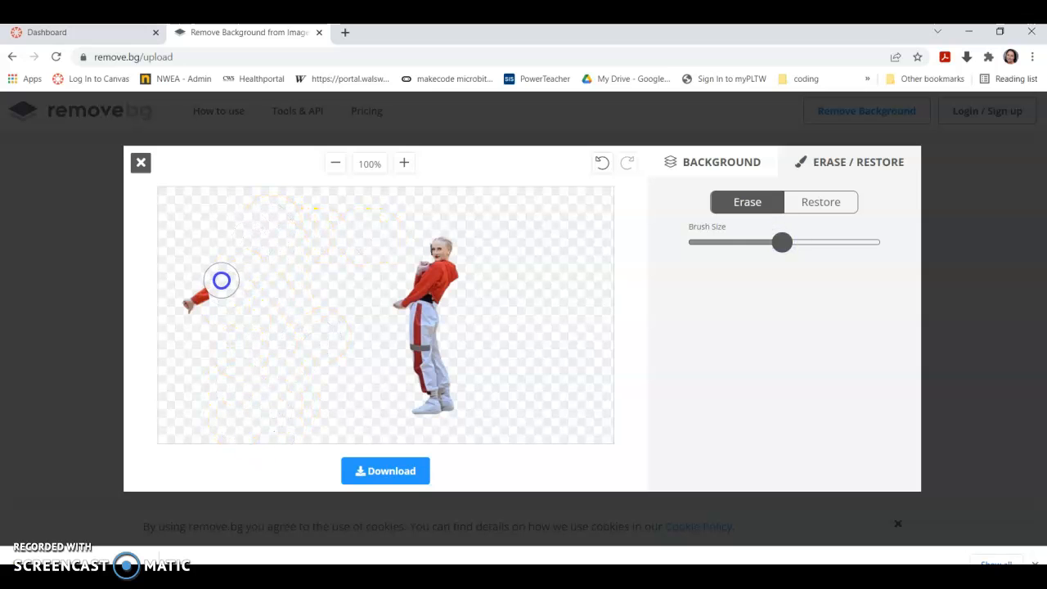
# Download the edited single-dancer cutout and check the saved file in its folder.
pyautogui.click(374, 475)
pyautogui.click(483, 352)
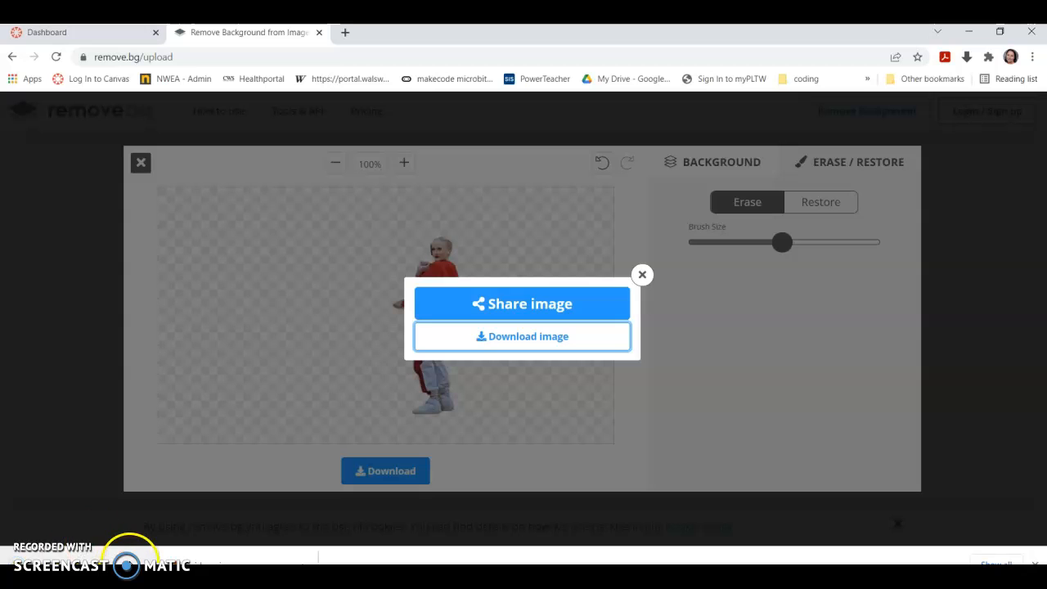
pyautogui.rightClick(144, 556)
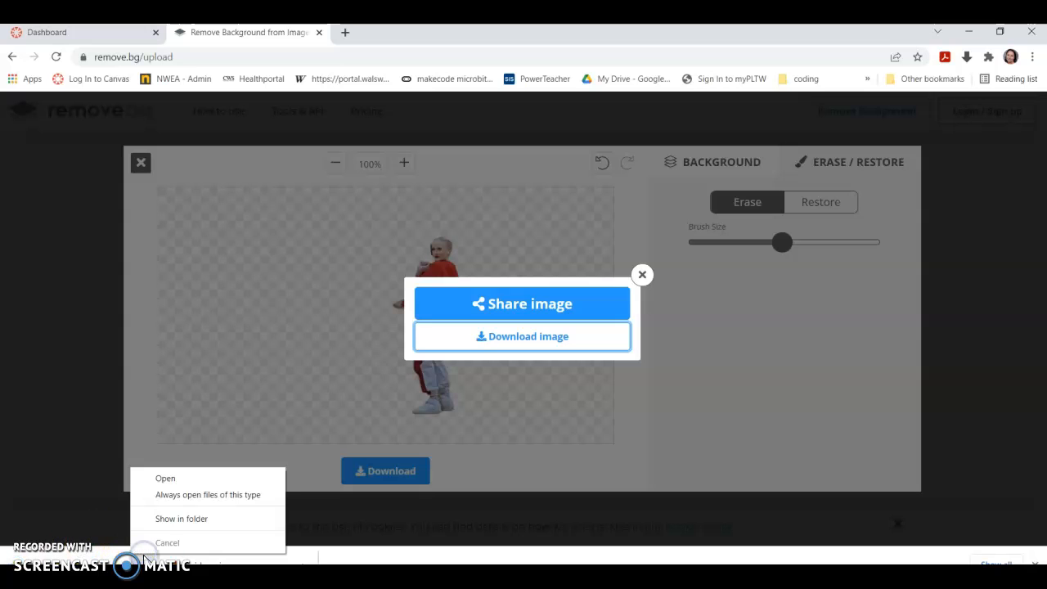
pyautogui.click(164, 518)
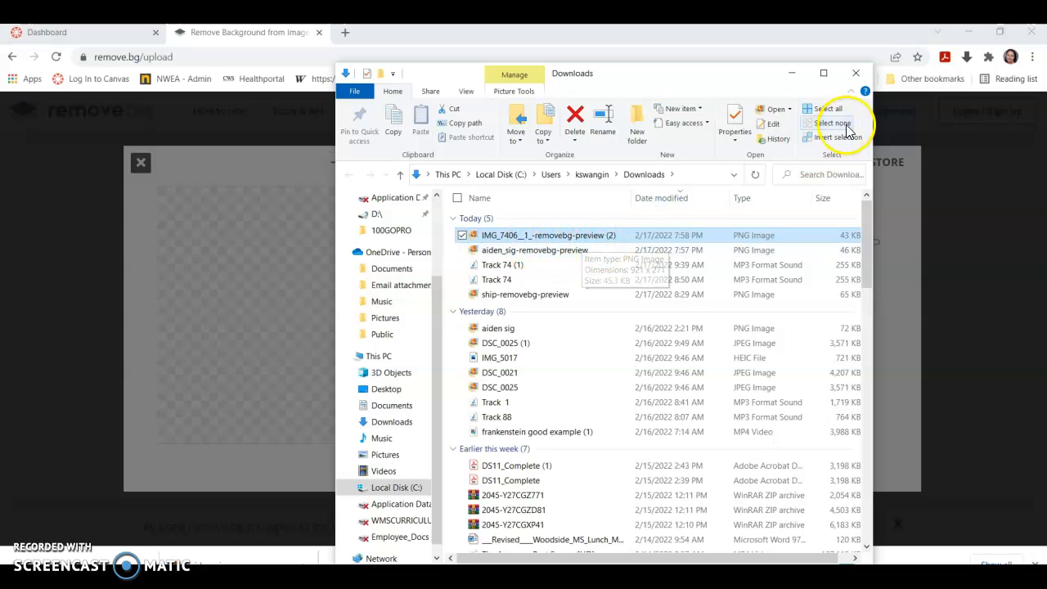
pyautogui.click(856, 73)
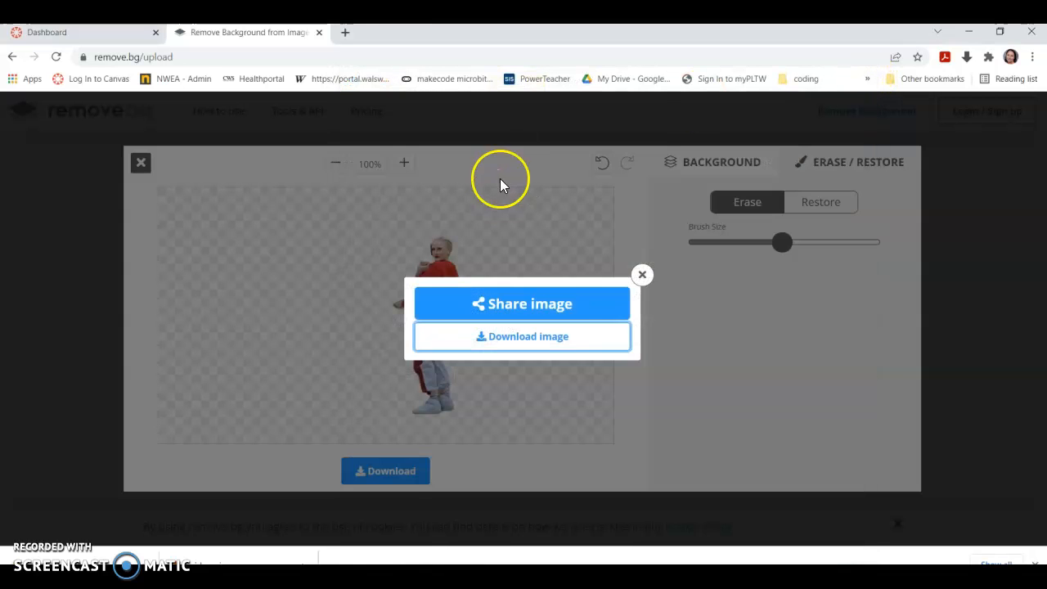
pyautogui.click(643, 274)
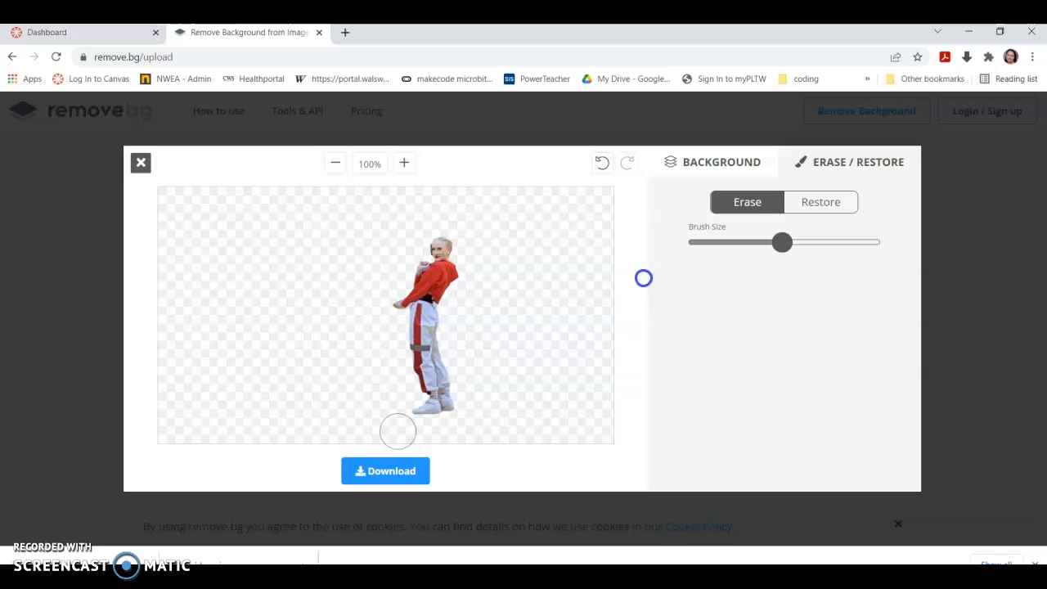
# Open photopea.com in a new browser tab.
pyautogui.click(346, 38)
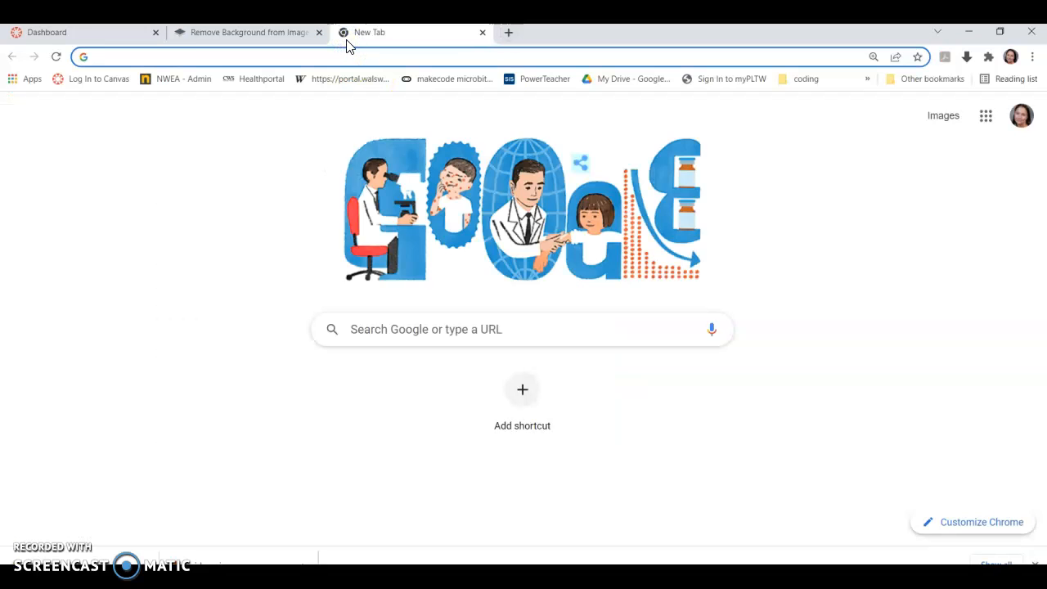
pyautogui.write('photopea')
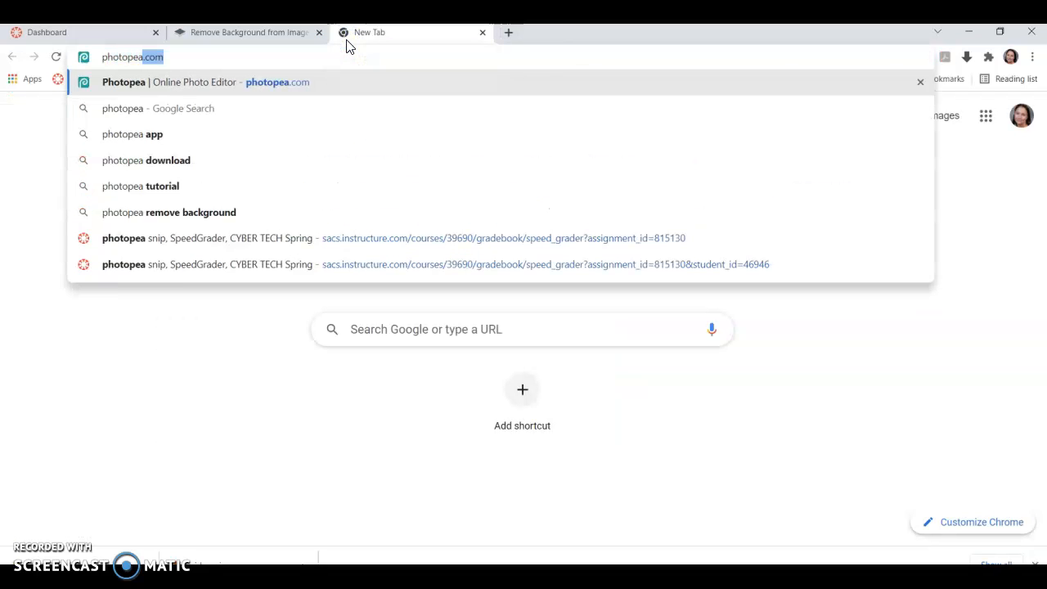
pyautogui.write('.com')
pyautogui.press('Return')
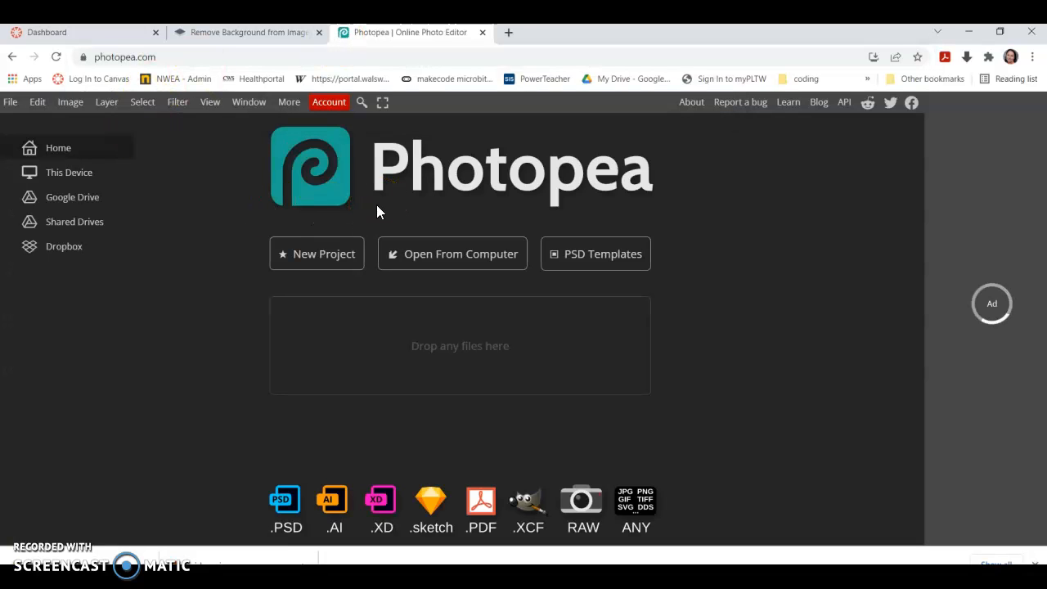
# Create a new project named hockeypuck with its size in inches and a transparent background.
pyautogui.click(309, 262)
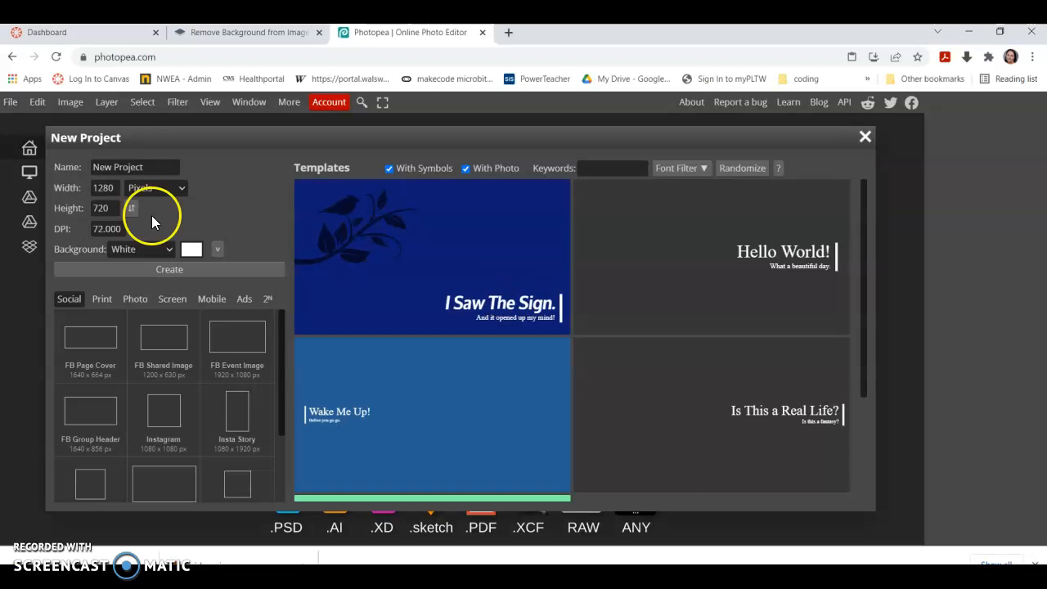
pyautogui.click(161, 190)
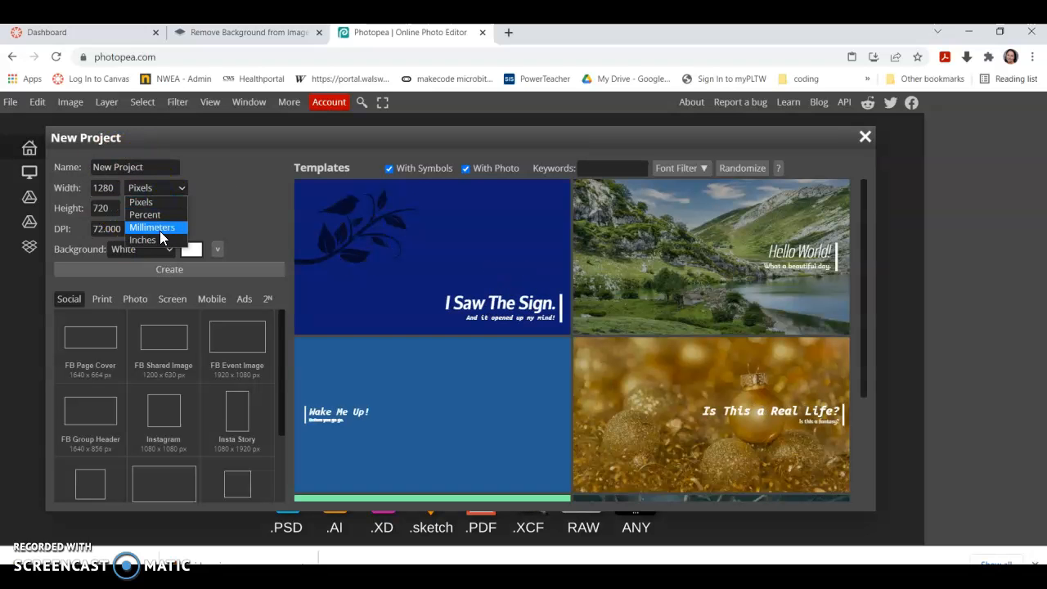
pyautogui.click(160, 237)
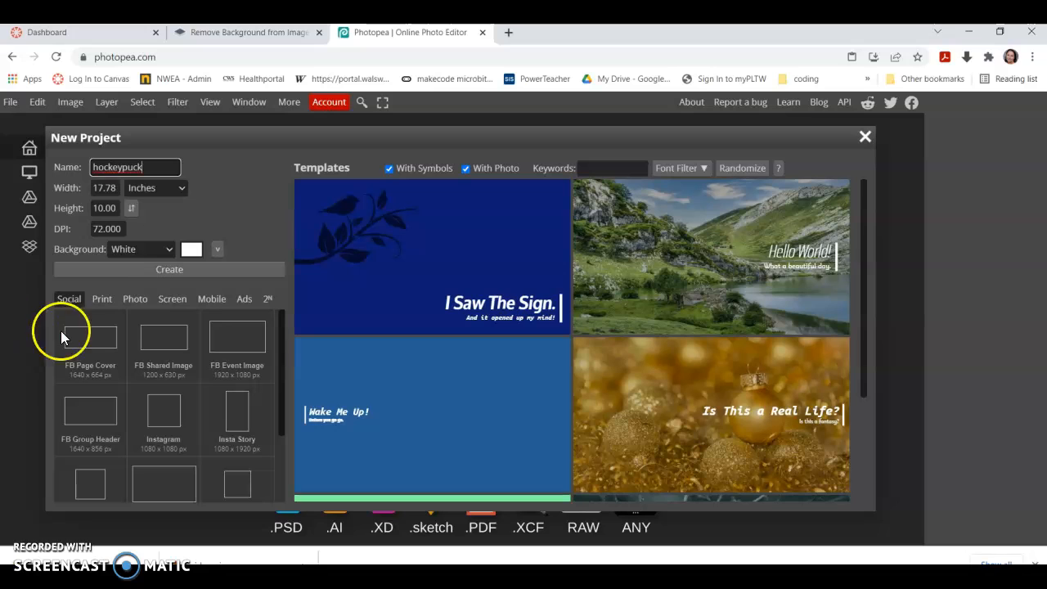
pyautogui.click(134, 250)
pyautogui.click(140, 293)
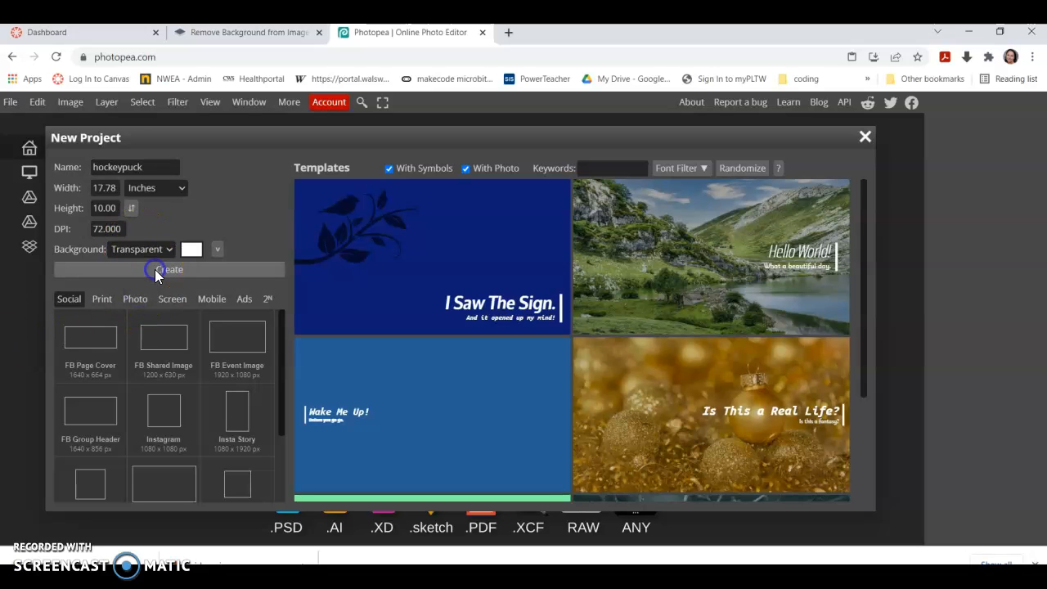
pyautogui.click(155, 272)
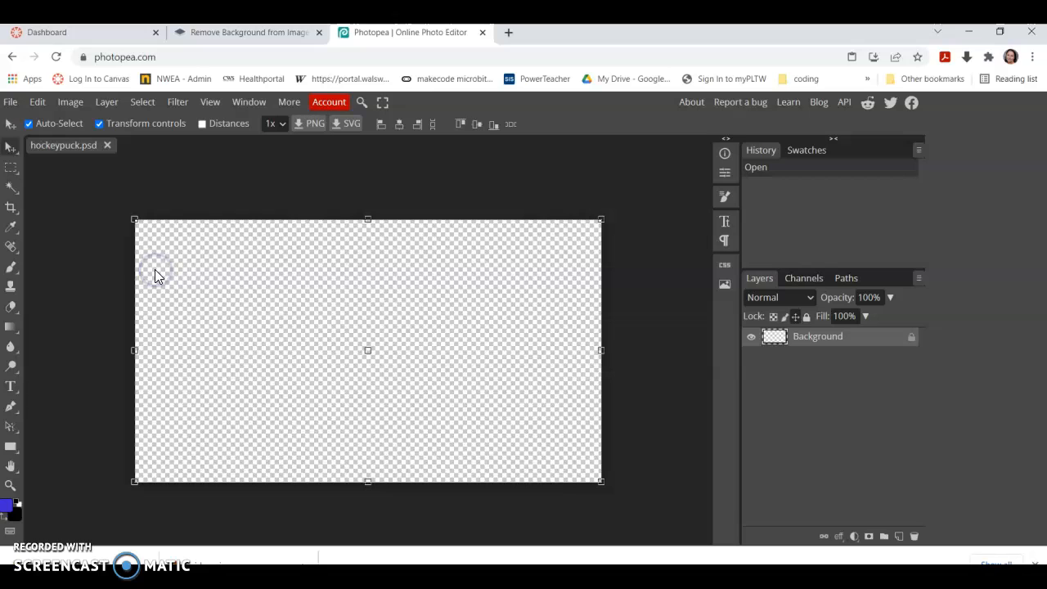
pyautogui.click(10, 103)
pyautogui.click(106, 101)
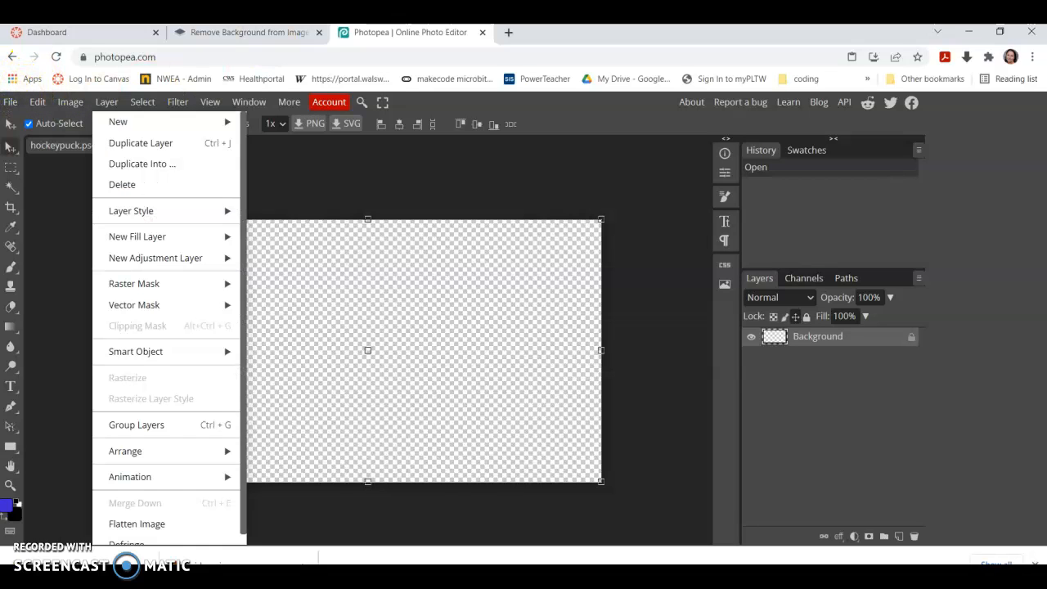
# Search Google for "hockey puck" in a new browser tab.
pyautogui.click(506, 34)
pyautogui.write('hoc')
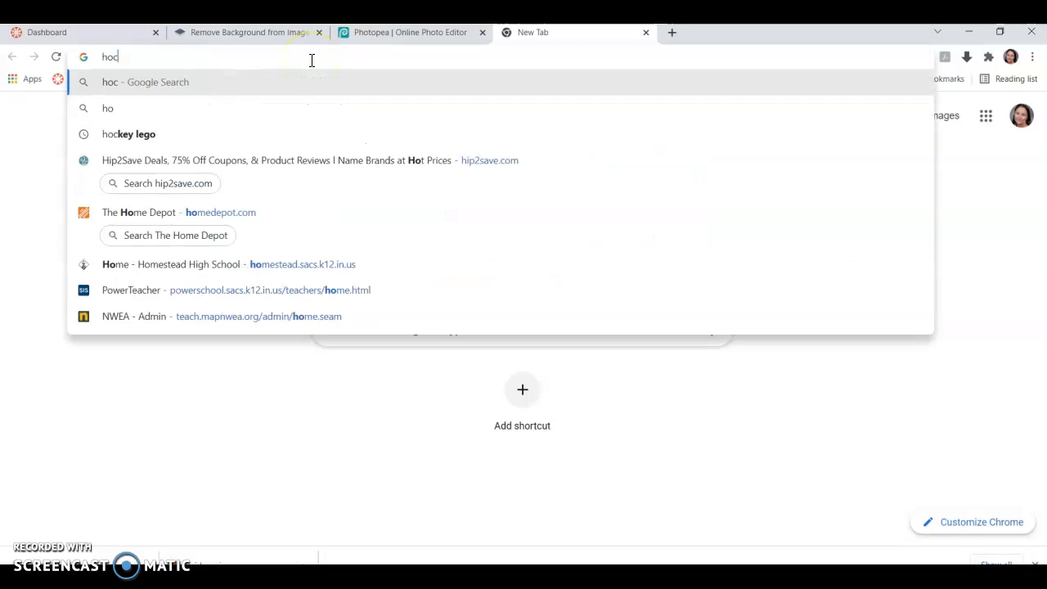
pyautogui.write('key puck')
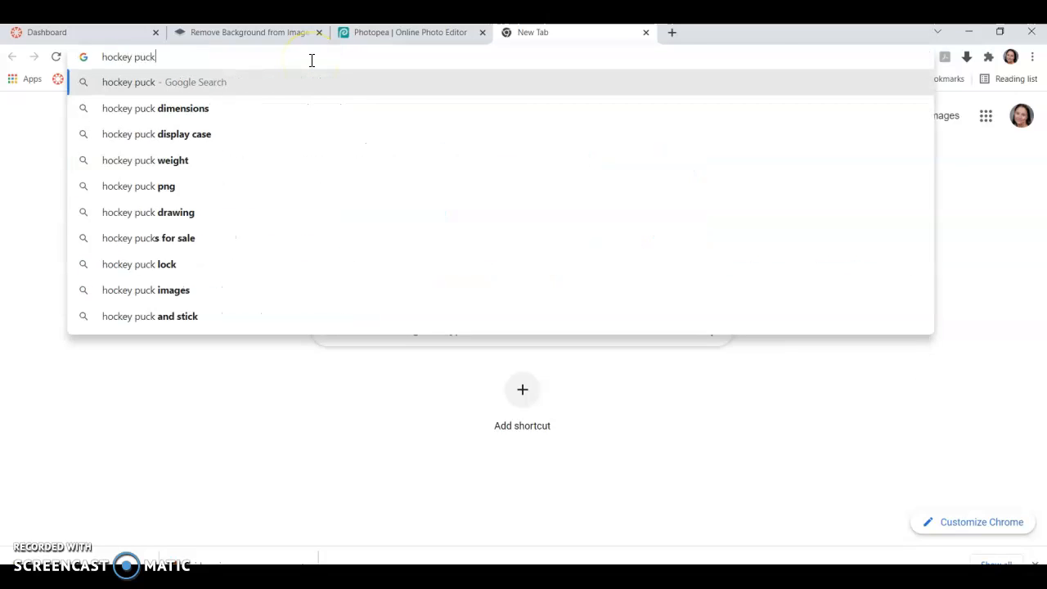
pyautogui.press('Return')
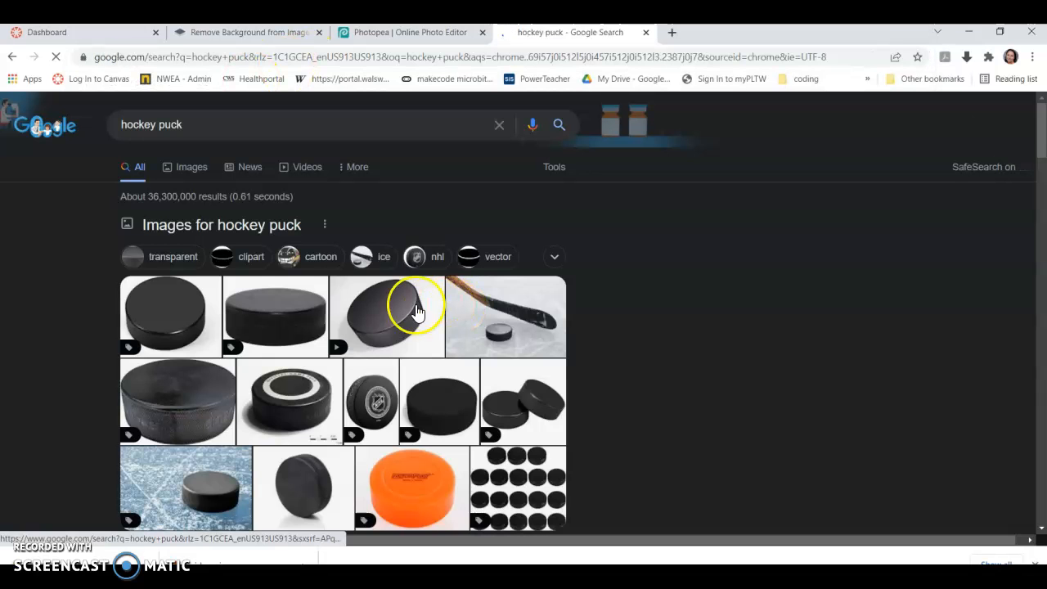
# Open the image result of the black HockeyMonkey puck and save the picture to the Desktop as a JPEG named puck.
pyautogui.rightClick(258, 310)
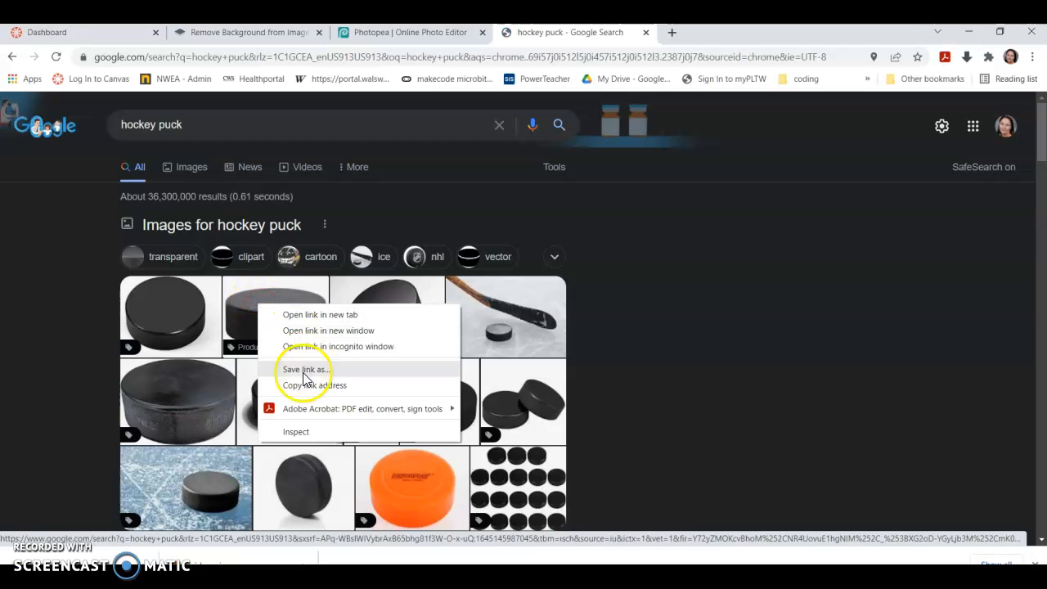
pyautogui.click(251, 300)
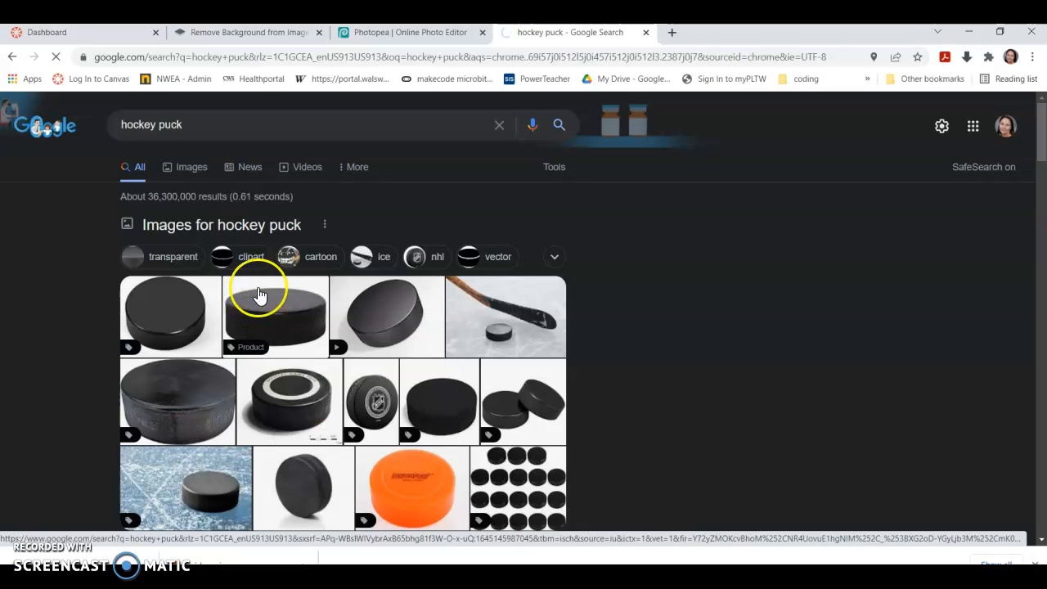
pyautogui.rightClick(234, 286)
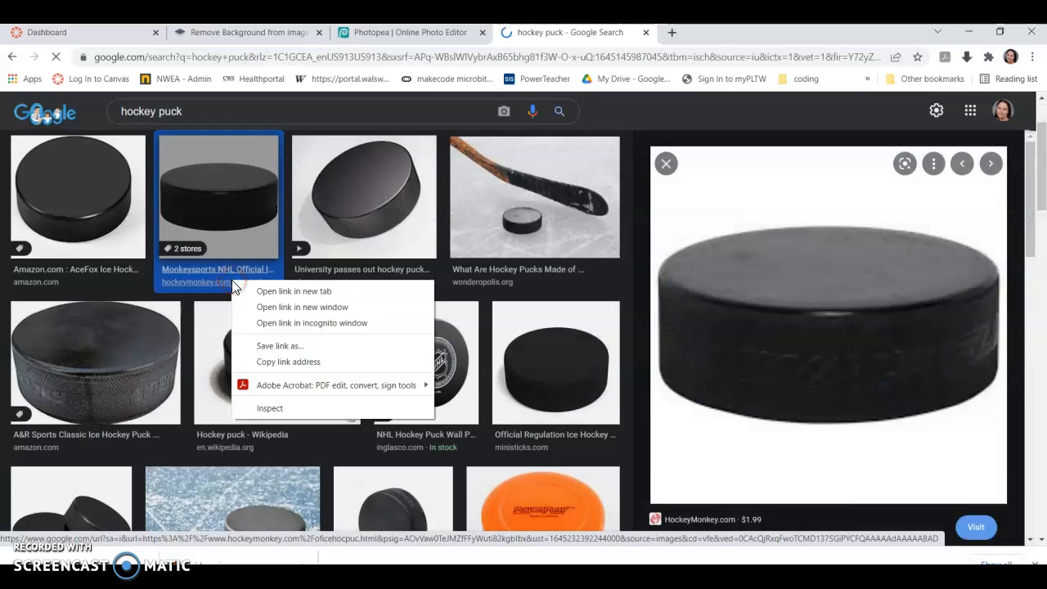
pyautogui.rightClick(239, 213)
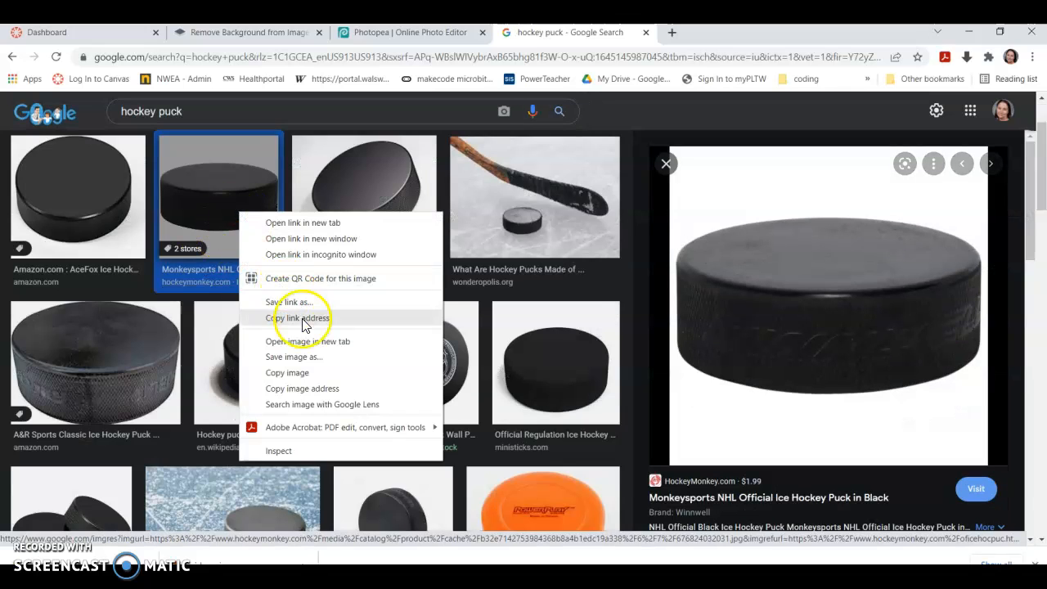
pyautogui.click(307, 358)
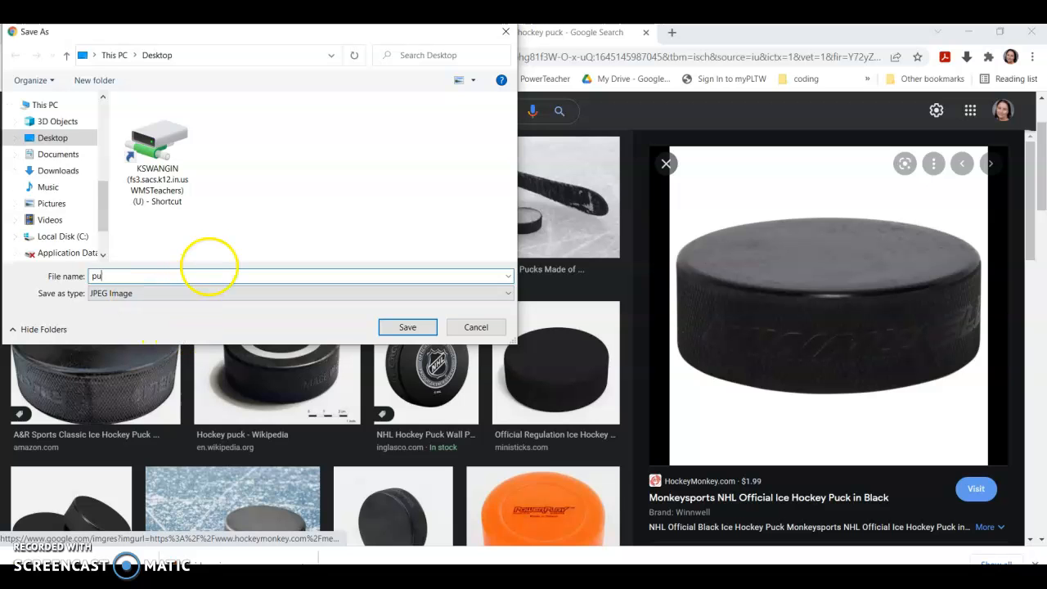
pyautogui.click(406, 327)
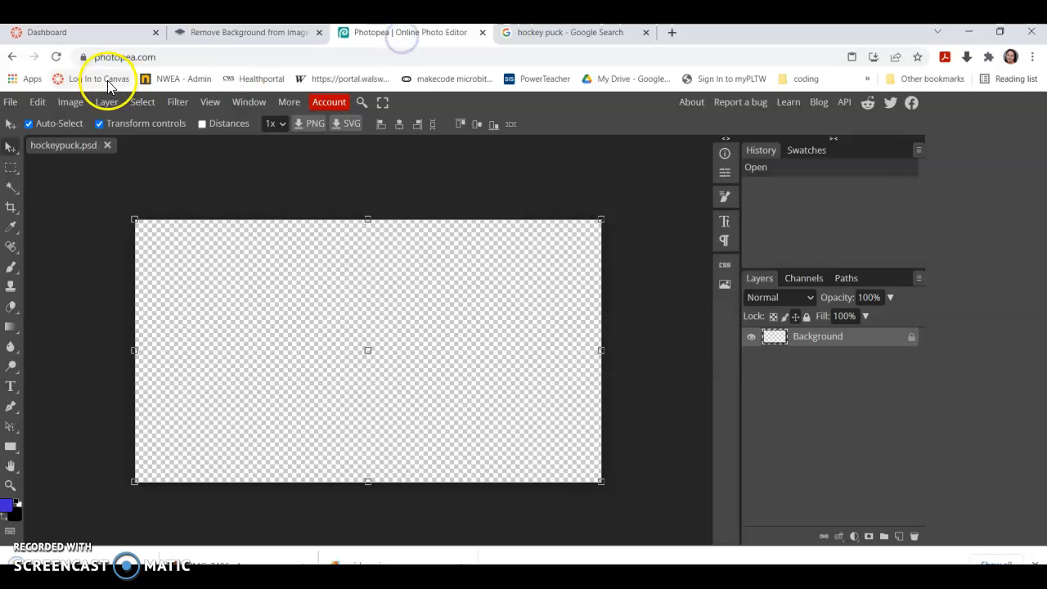
# Switch to Photopea, place the puck image from the Desktop into the hockeypuck project and enlarge it to about 345%.
pyautogui.click(10, 102)
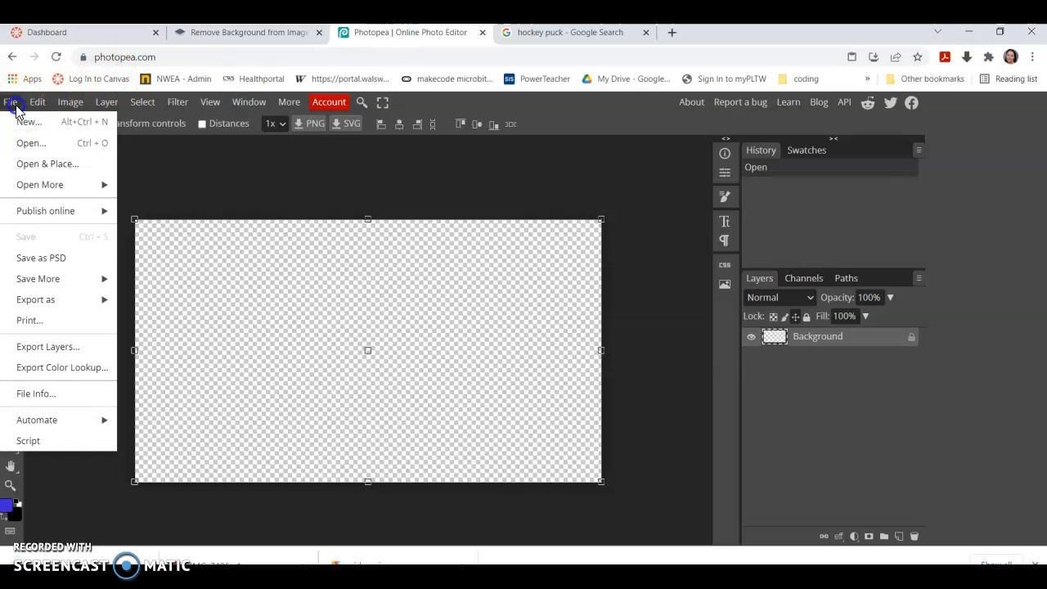
pyautogui.click(69, 166)
pyautogui.click(140, 276)
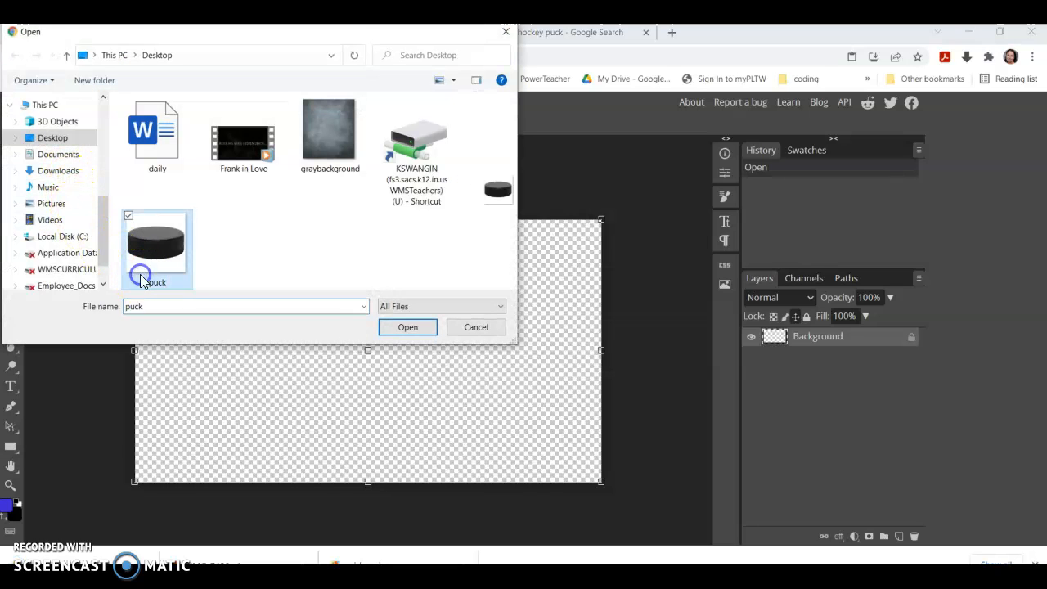
pyautogui.click(400, 328)
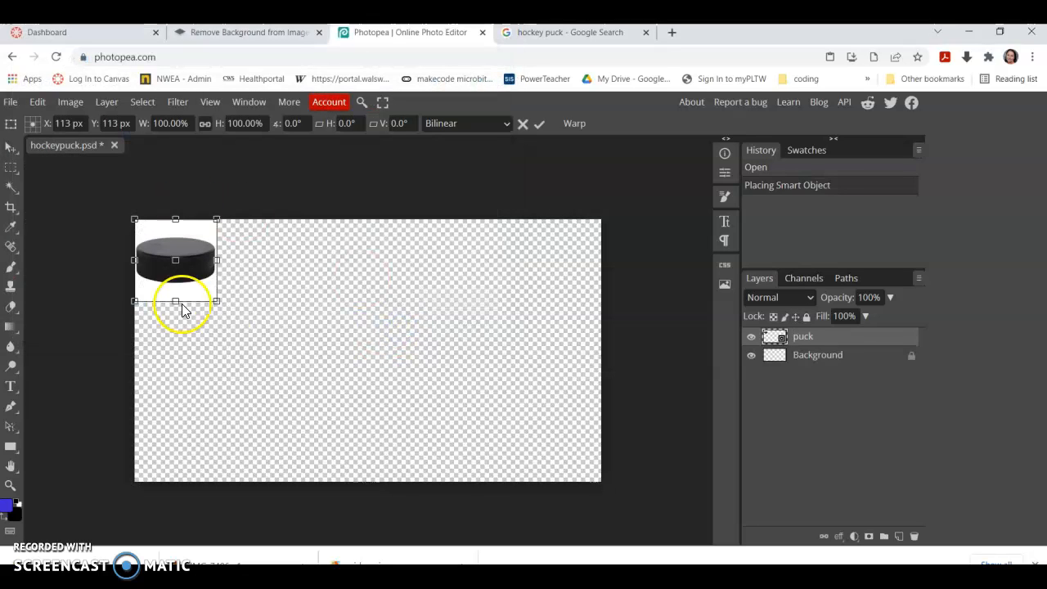
pyautogui.moveTo(215, 301); pyautogui.dragTo(417, 501)
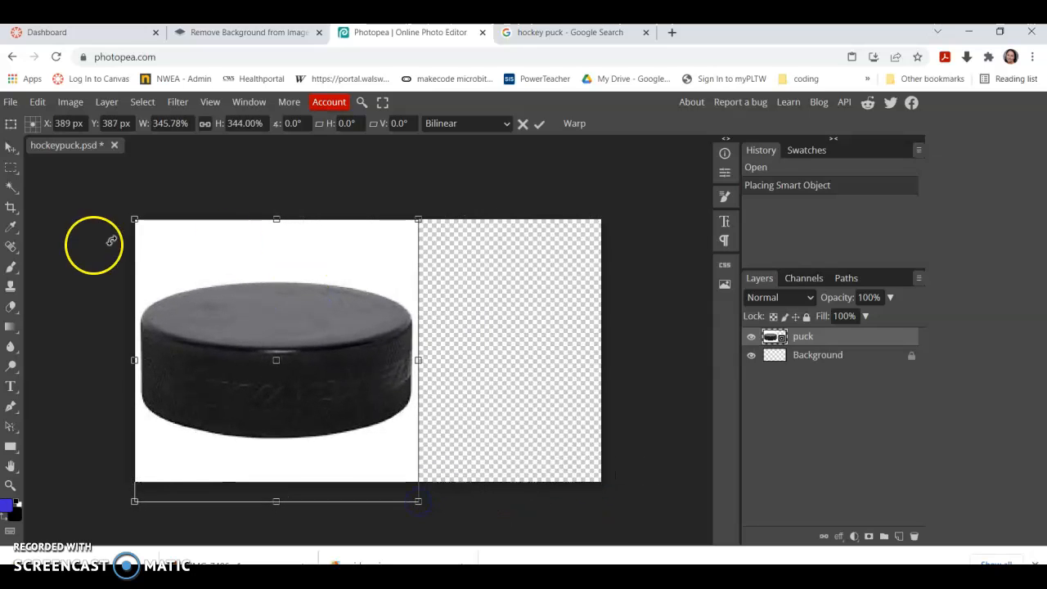
# Select the white area around the puck with the Magic Wand and try to delete it.
pyautogui.click(12, 194)
pyautogui.click(17, 194)
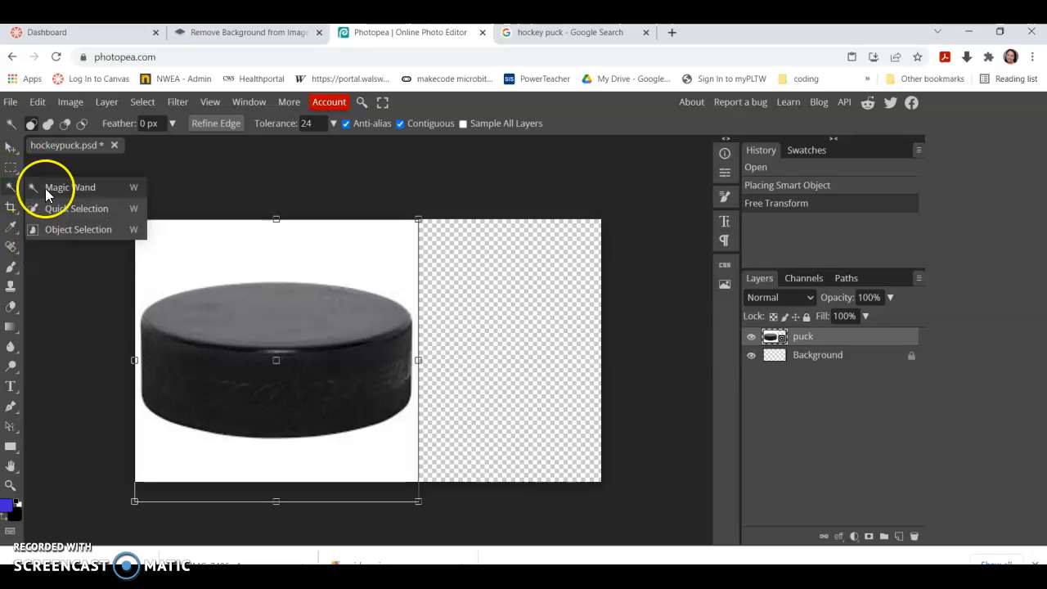
pyautogui.click(51, 188)
pyautogui.click(182, 243)
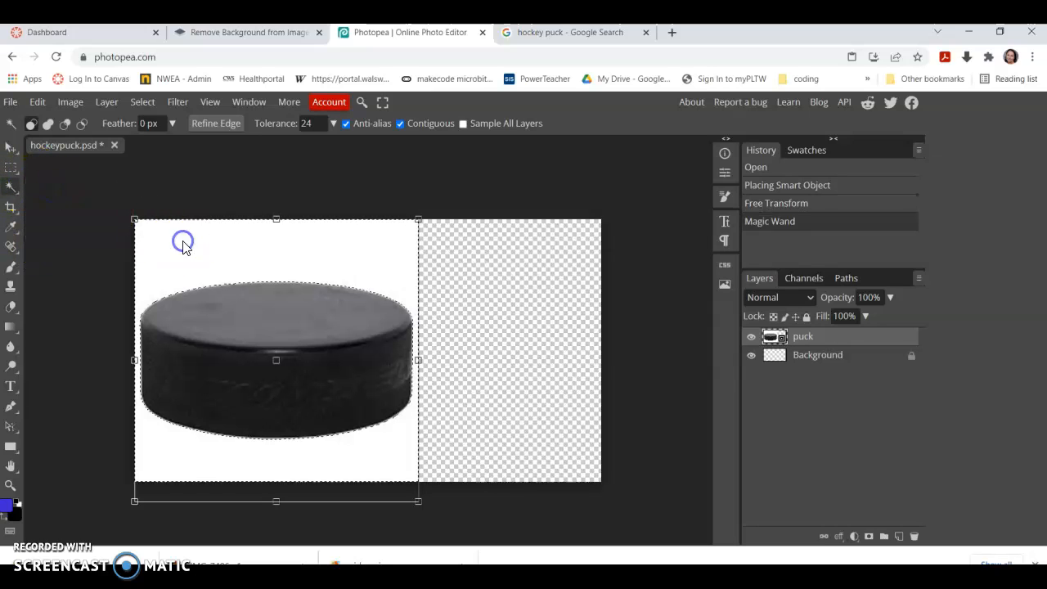
pyautogui.press('Delete')
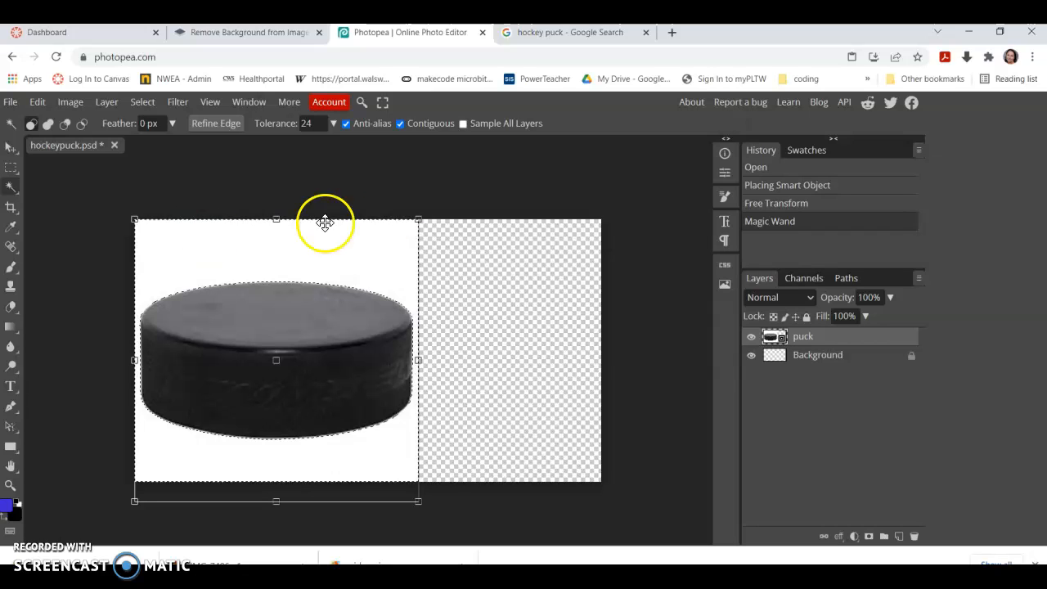
# Rasterize the puck layer and delete the selected white background.
pyautogui.rightClick(815, 342)
pyautogui.click(770, 344)
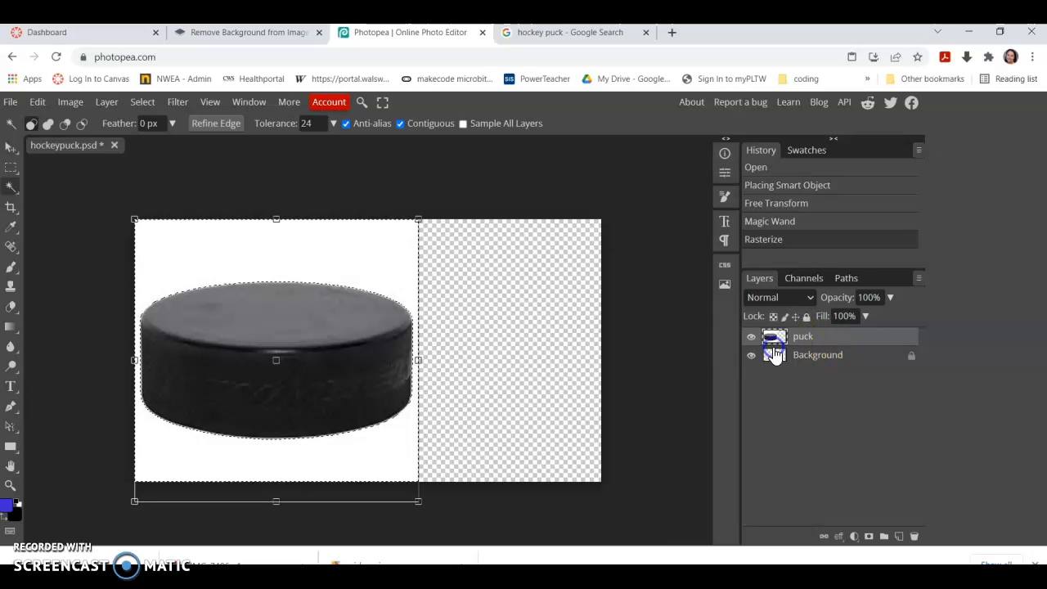
pyautogui.press('Delete')
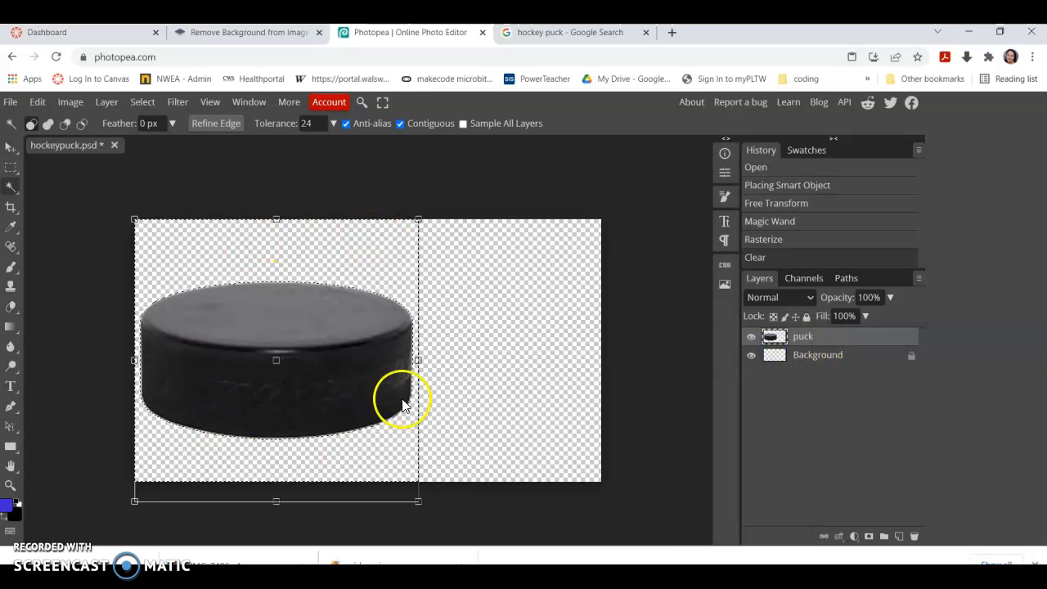
# Export the project as a PNG named hockeypuck at 1280 by 720 px and 100% quality.
pyautogui.click(15, 104)
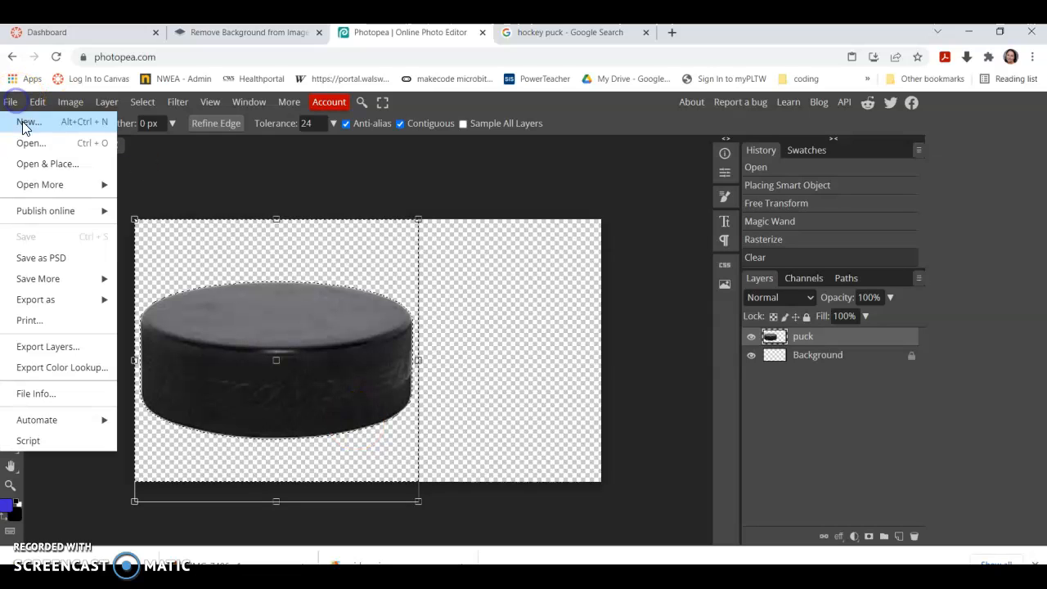
pyautogui.moveTo(99, 301)
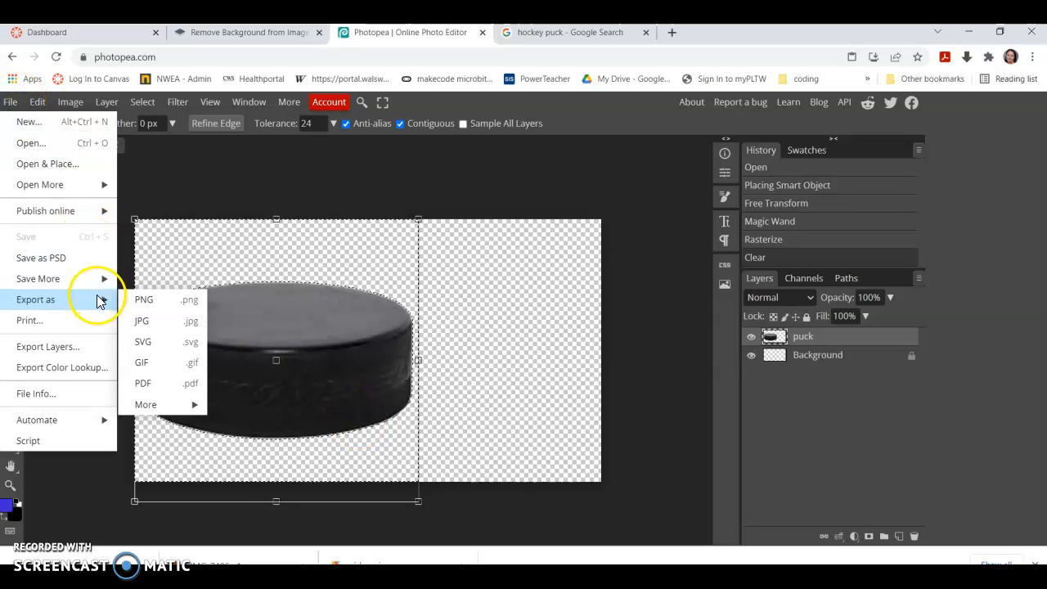
pyautogui.click(174, 300)
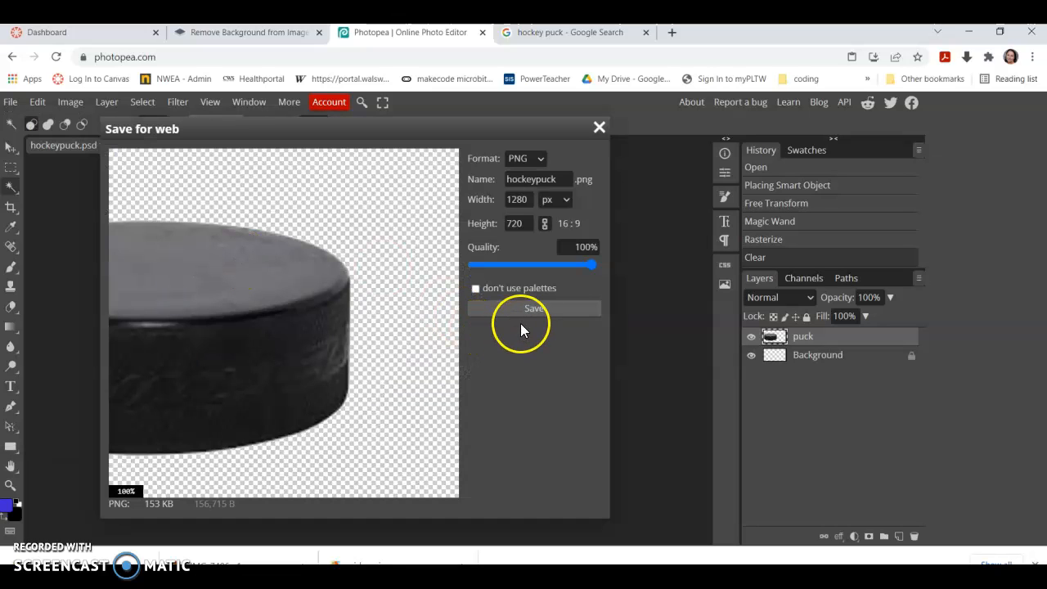
pyautogui.click(539, 307)
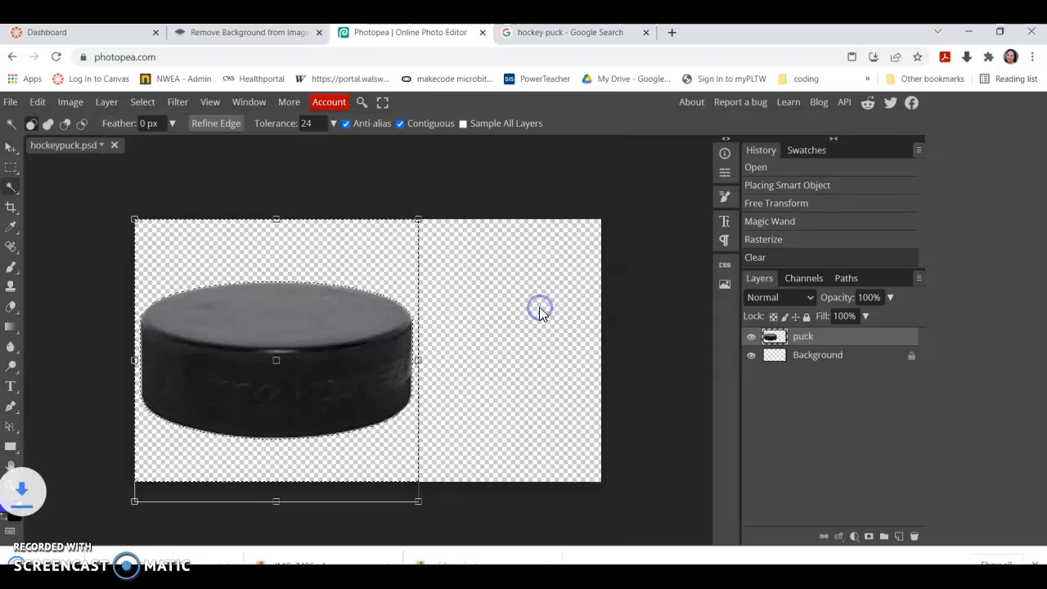